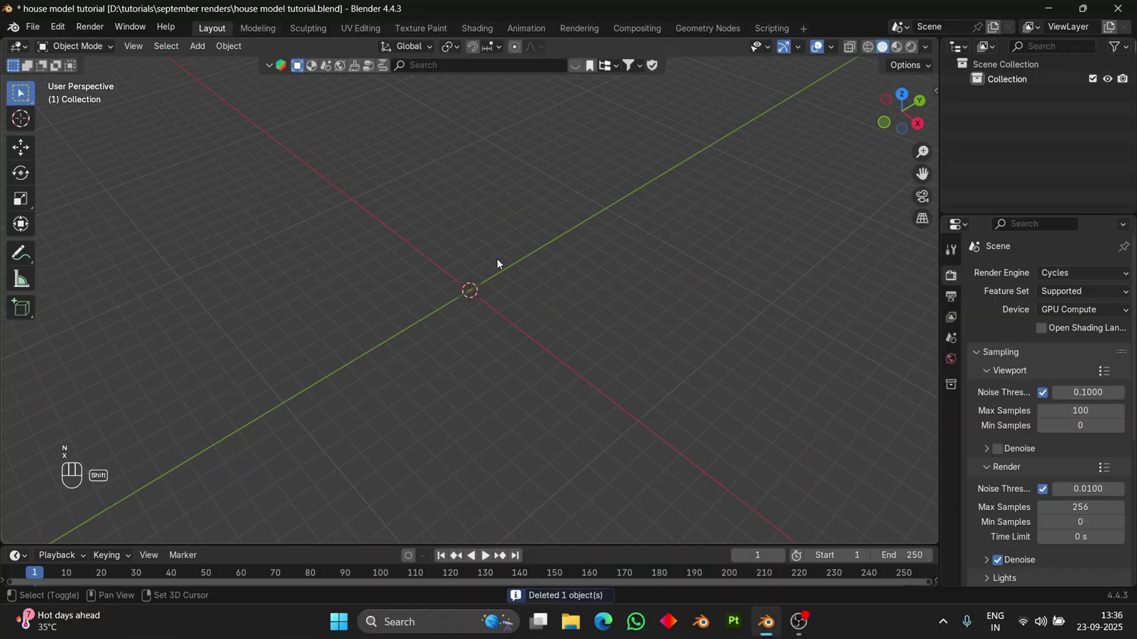
- Add a cube mesh to the empty scene from the Add menu
key("shift+a")
left_click(551, 287)
key("shift+a")
left_click(538, 292)
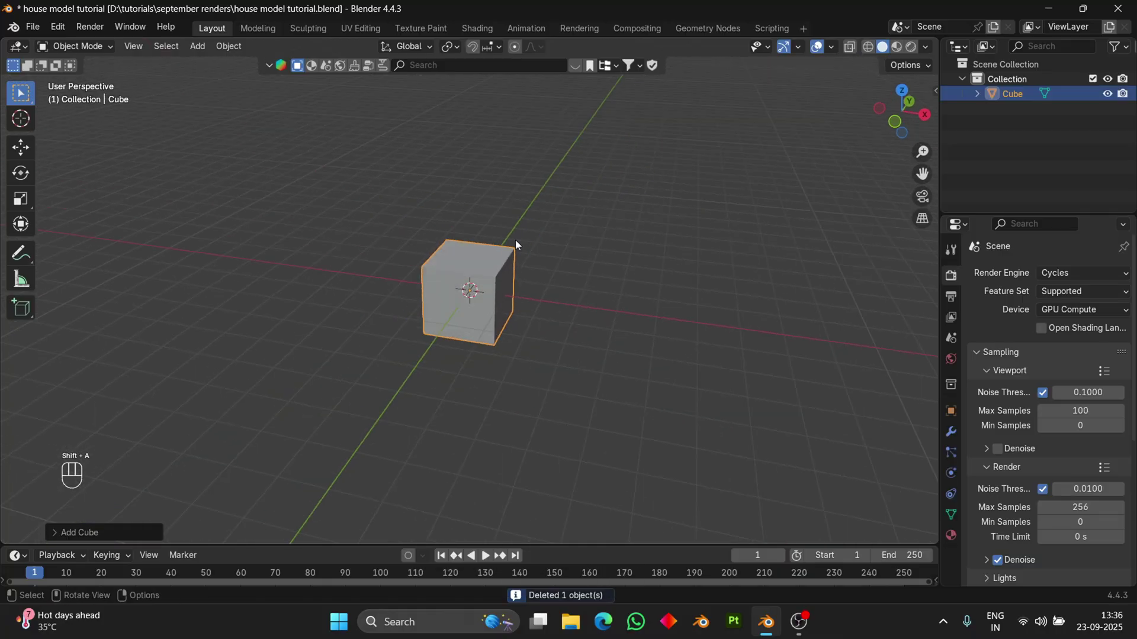
- Raise the cube 1 unit along Z so it rests on the ground grid
key("g")
key("z")
key("1")
key("Return")
mouse_move(515, 240)
middle_mouse_down()
mouse_move(543, 262)
mouse_move(517, 87)
middle_mouse_up()
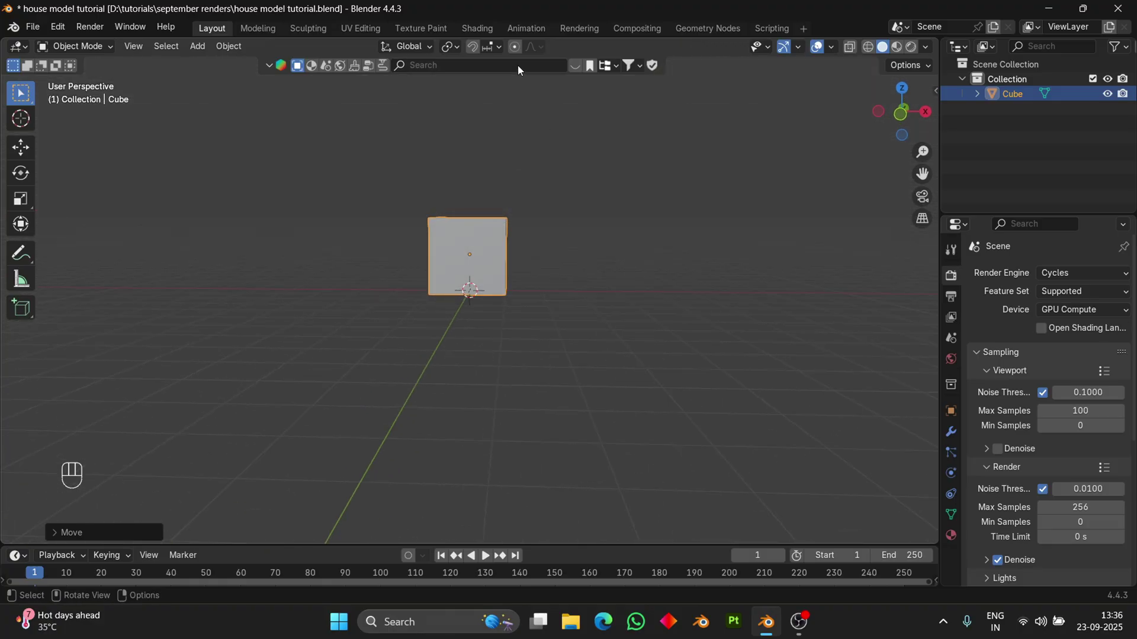
- Search the asset library for 'body' and drag the male body figure into the scene
left_click(518, 65)
type("body")
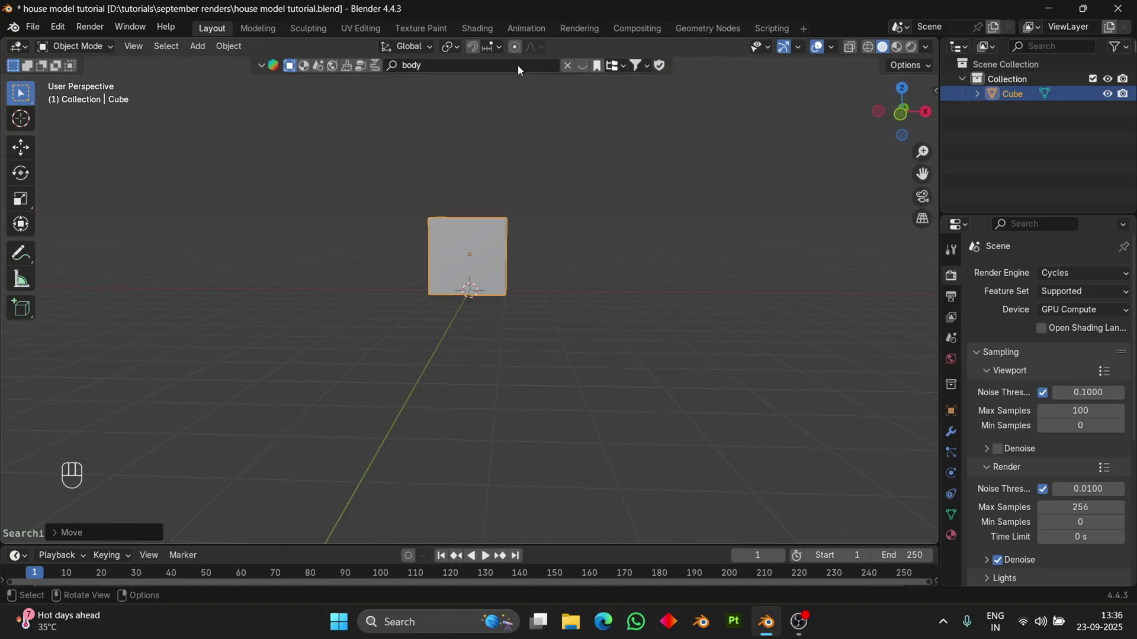
key("Return")
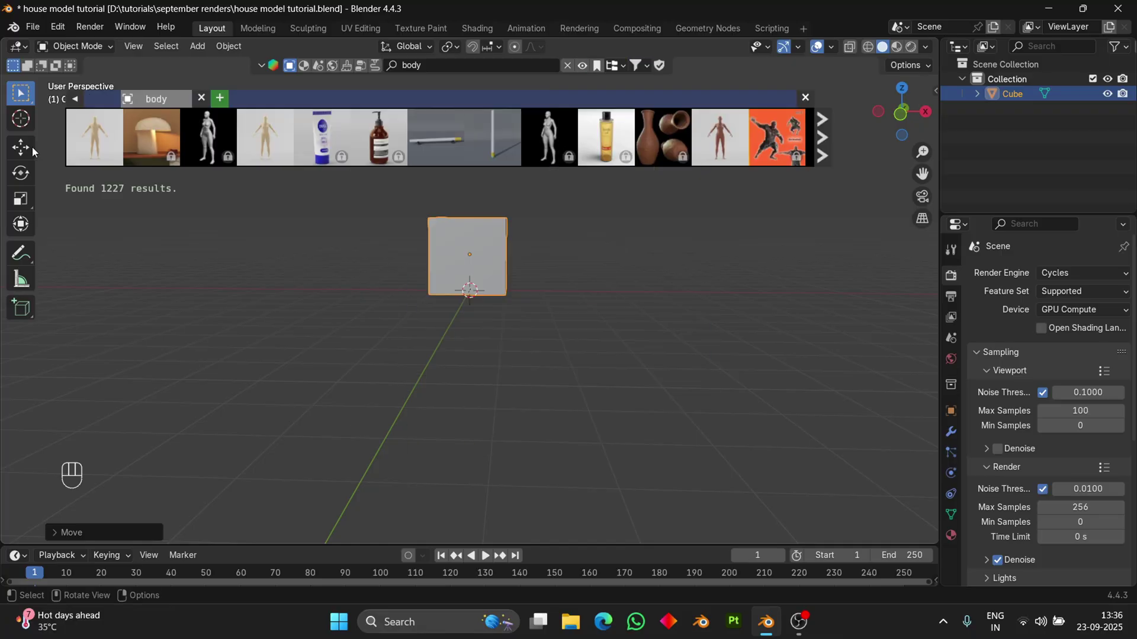
left_click_drag(93, 138, 480, 258)
left_click(805, 98)
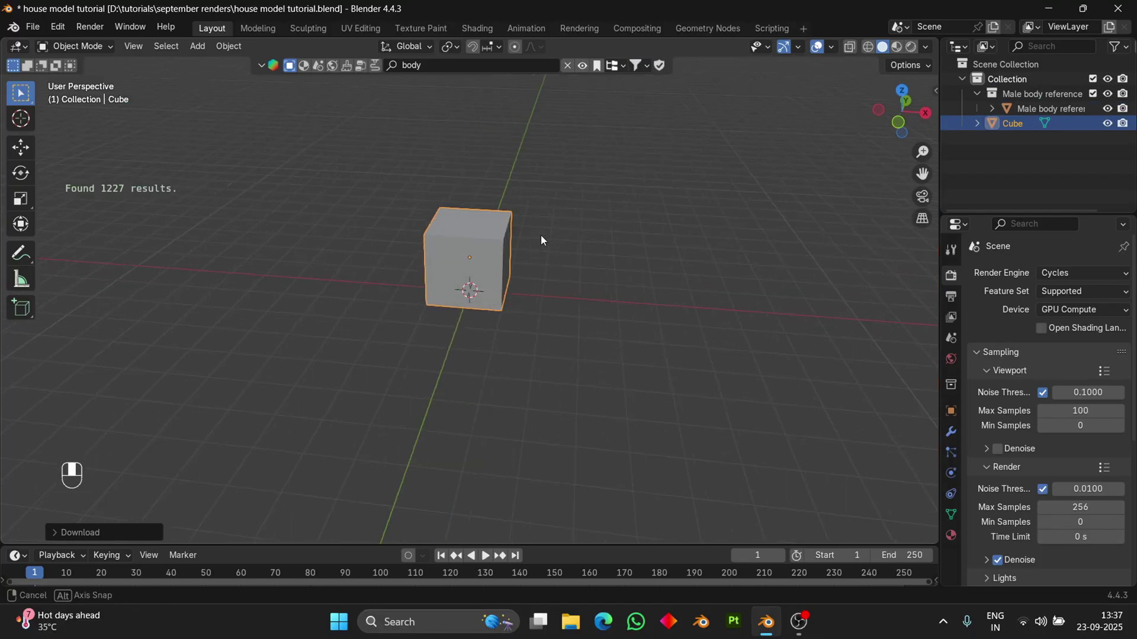
- Inspect the body figure beside the cube, cancel a Y move, and select the cube again
middle_click_drag(541, 236, 829, 189)
left_click(1052, 108)
mouse_move(755, 267)
middle_mouse_down()
mouse_move(681, 322)
mouse_move(535, 289)
middle_mouse_up()
key("g")
key("y")
right_click(634, 327)
left_click(563, 299)
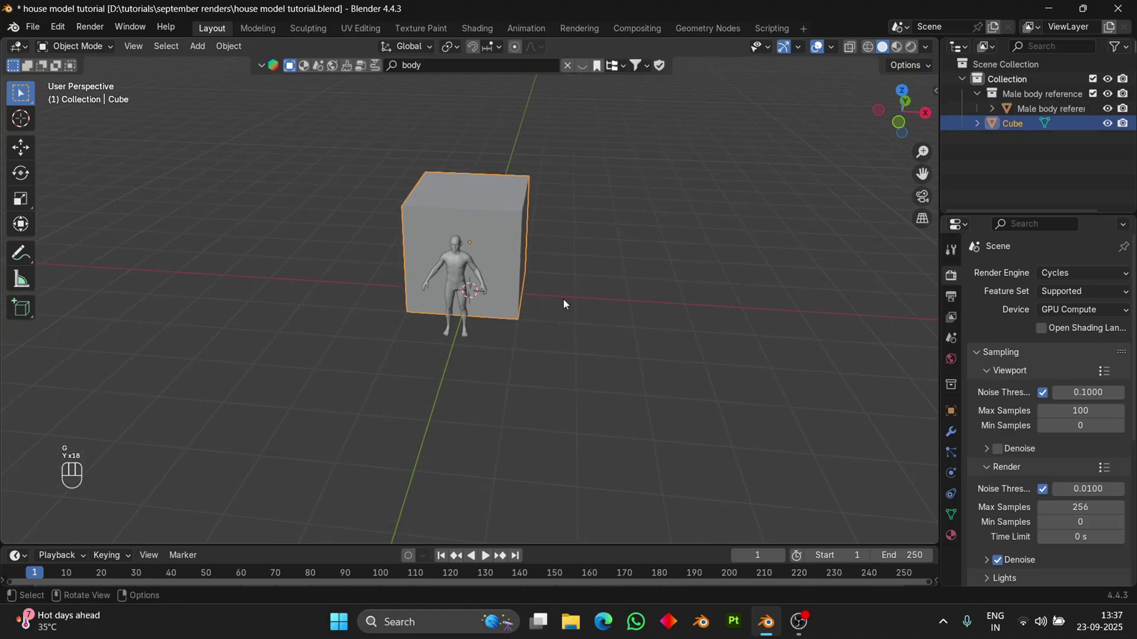
scroll(585, 265, "down", 2)
scroll(656, 281, "up", 3)
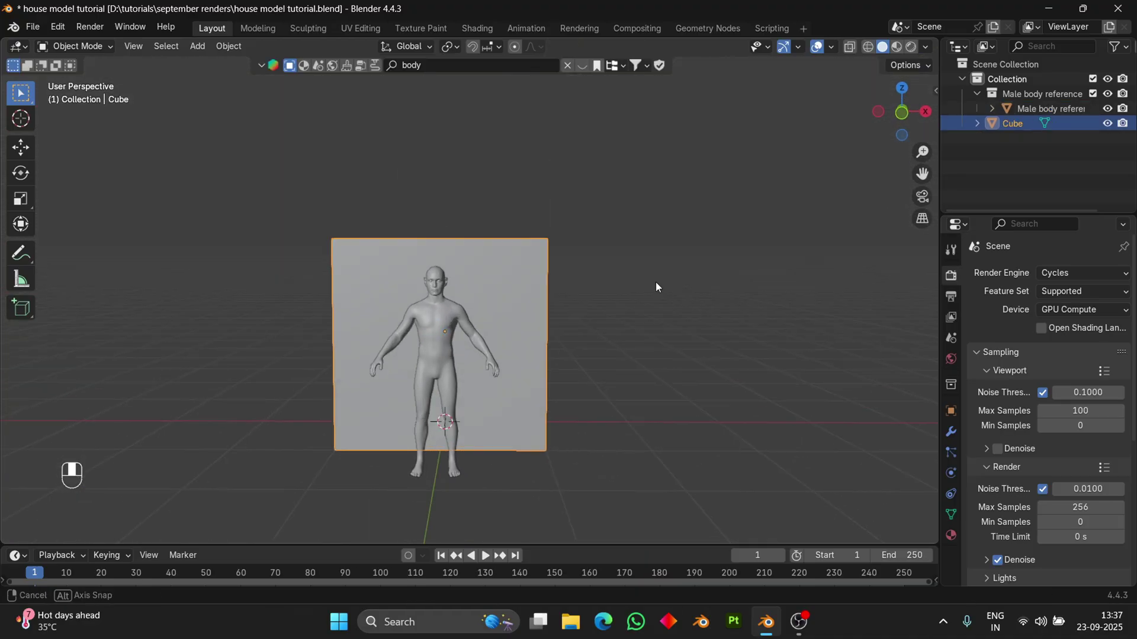
scroll(634, 278, "down", 4)
- In Edit Mode, raise the cube's top face along Z to wall height against the figure
key("Tab")
middle_click_drag(602, 310, 580, 323)
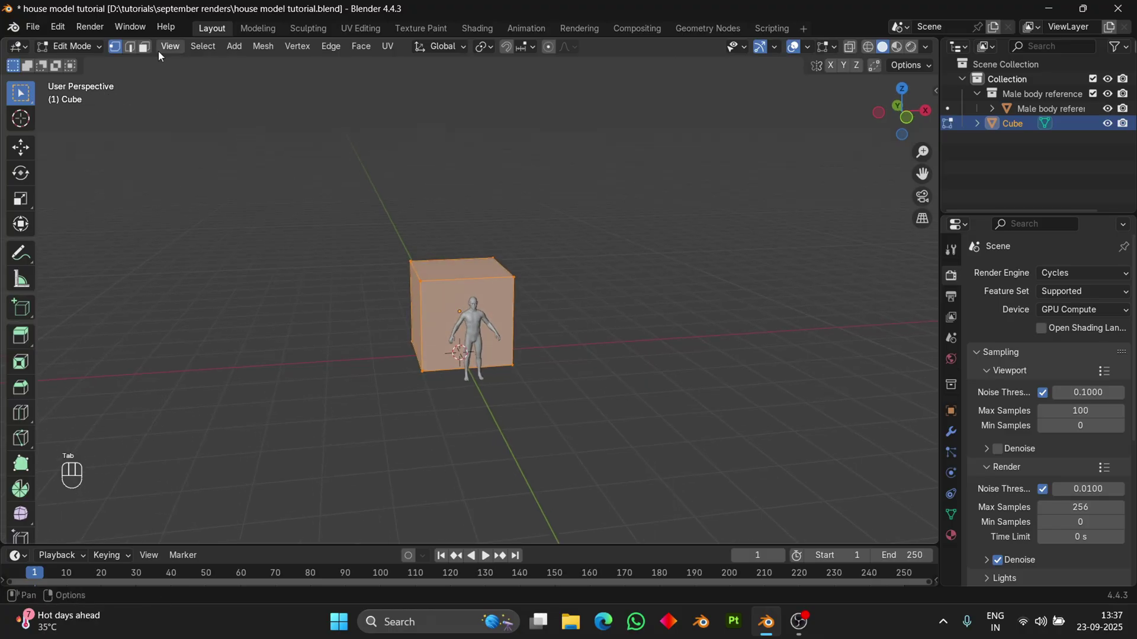
left_click(430, 270)
mouse_move(430, 270)
middle_mouse_down()
mouse_move(484, 231)
mouse_move(610, 279)
middle_mouse_up()
key("g")
key("z")
key("z")
key("z")
key("z")
key("z")
key("z")
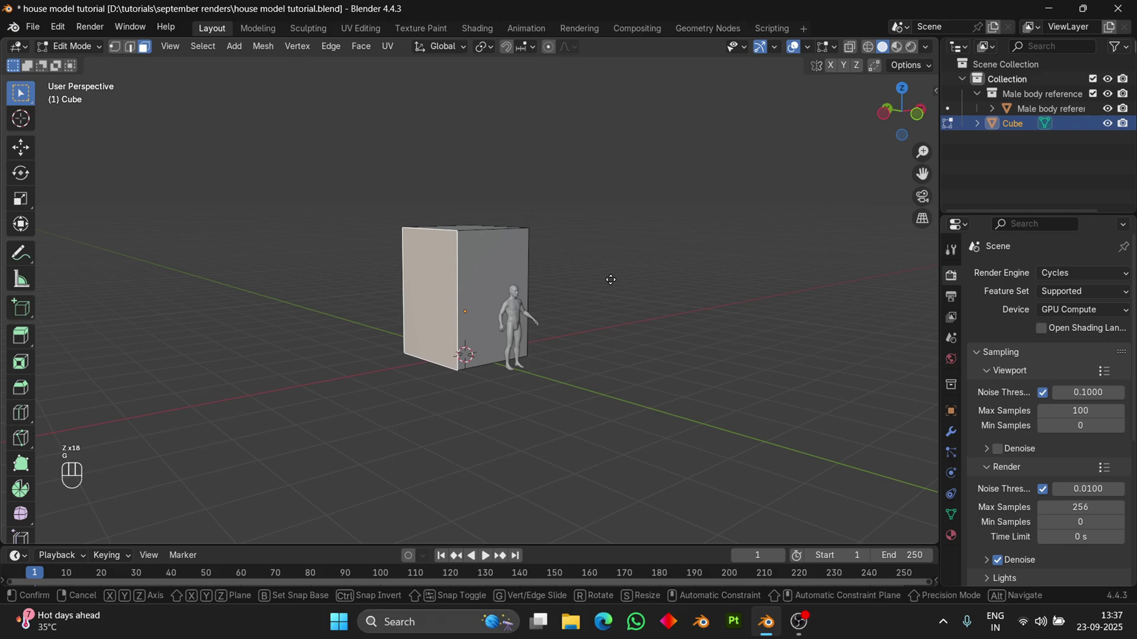
- Move side faces along X several times to set the box's width
key("g")
key("x")
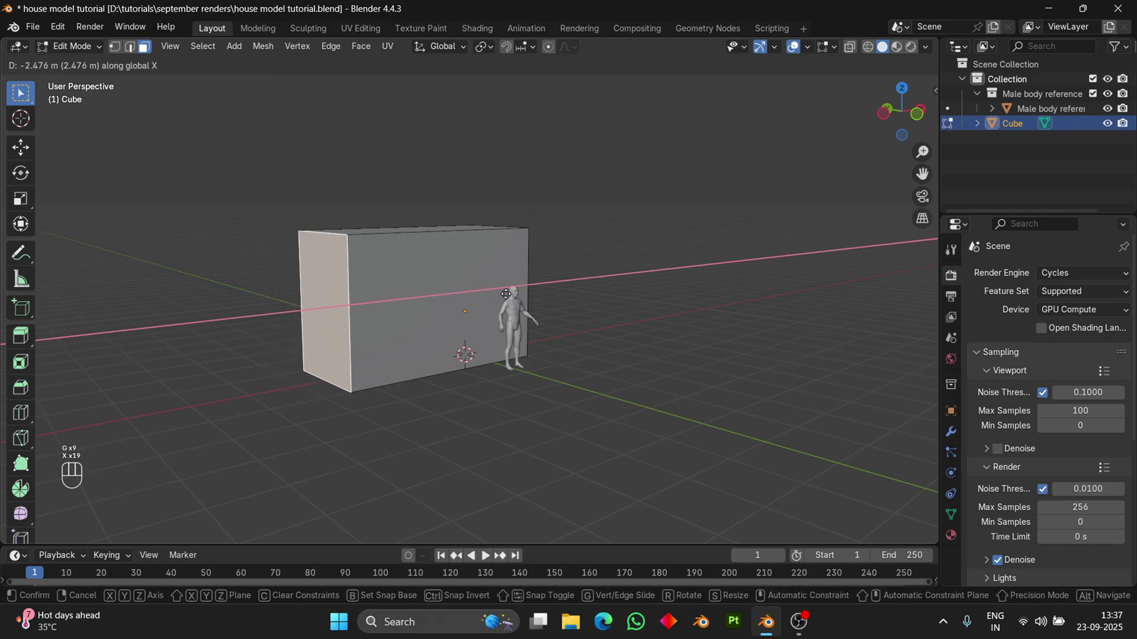
left_click(457, 299)
mouse_move(458, 299)
middle_mouse_down()
mouse_move(533, 302)
mouse_move(493, 299)
mouse_move(516, 344)
mouse_move(445, 313)
middle_mouse_up()
key("g")
key("x")
left_click(540, 302)
key("g")
key("x")
left_click(515, 300)
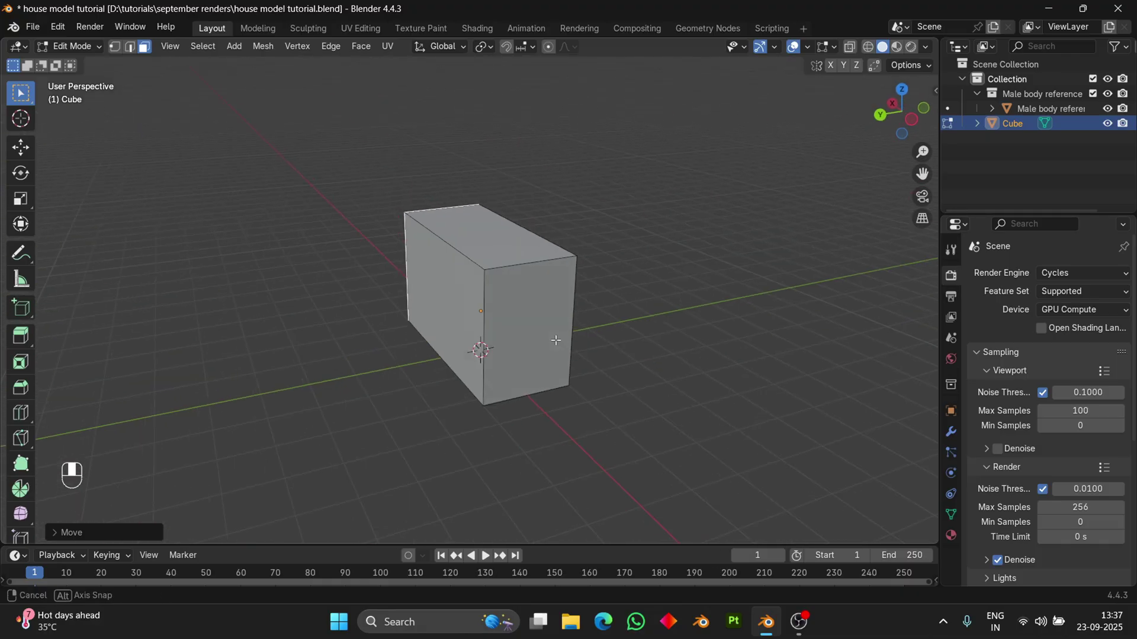
- Pull a face along Y to set the box's depth, checking it beside the figure
key("g")
key("y")
left_click(401, 316)
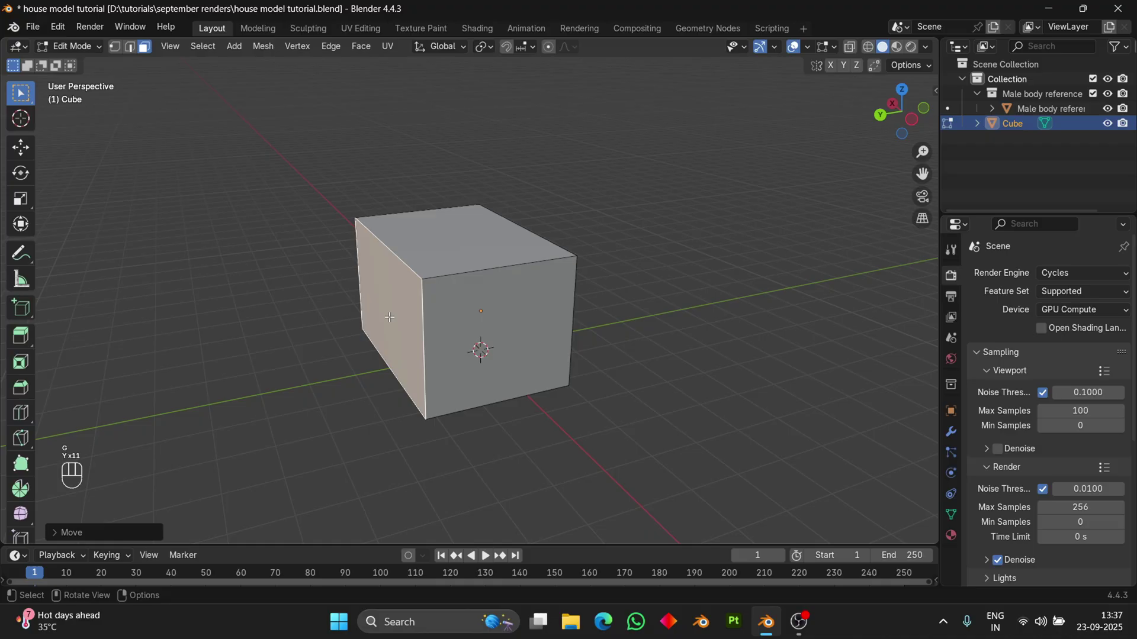
scroll(435, 335, "down", 4)
mouse_move(435, 335)
middle_mouse_down()
mouse_move(464, 318)
mouse_move(437, 276)
middle_mouse_up()
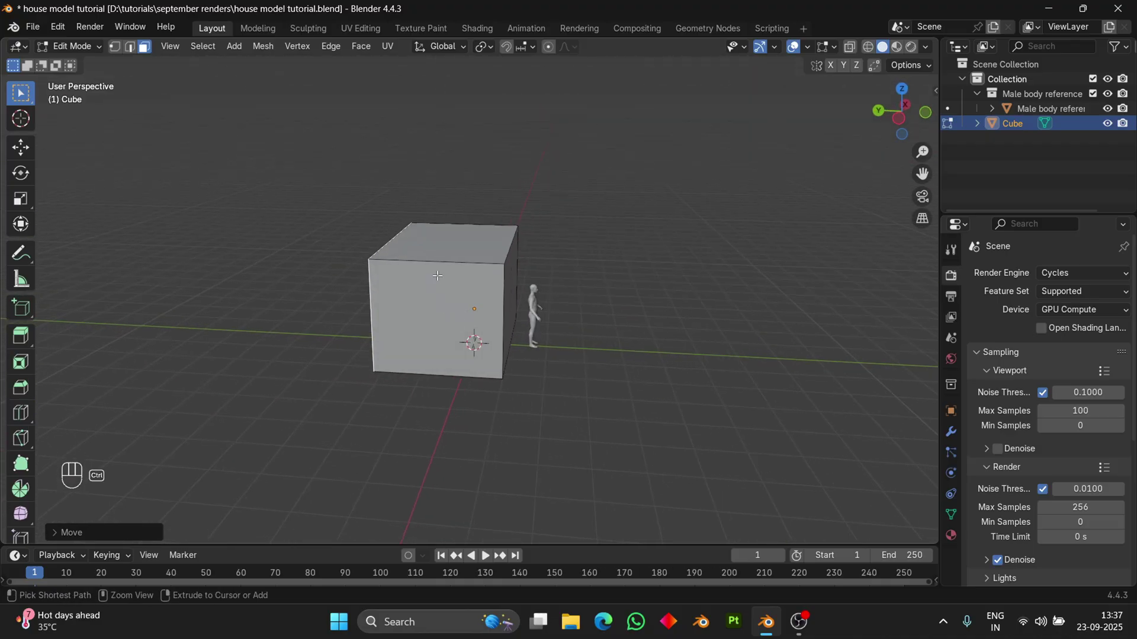
- Nudge the face along Y, then insert a centred edge loop across the walls with Ctrl+R
key("g")
key("y")
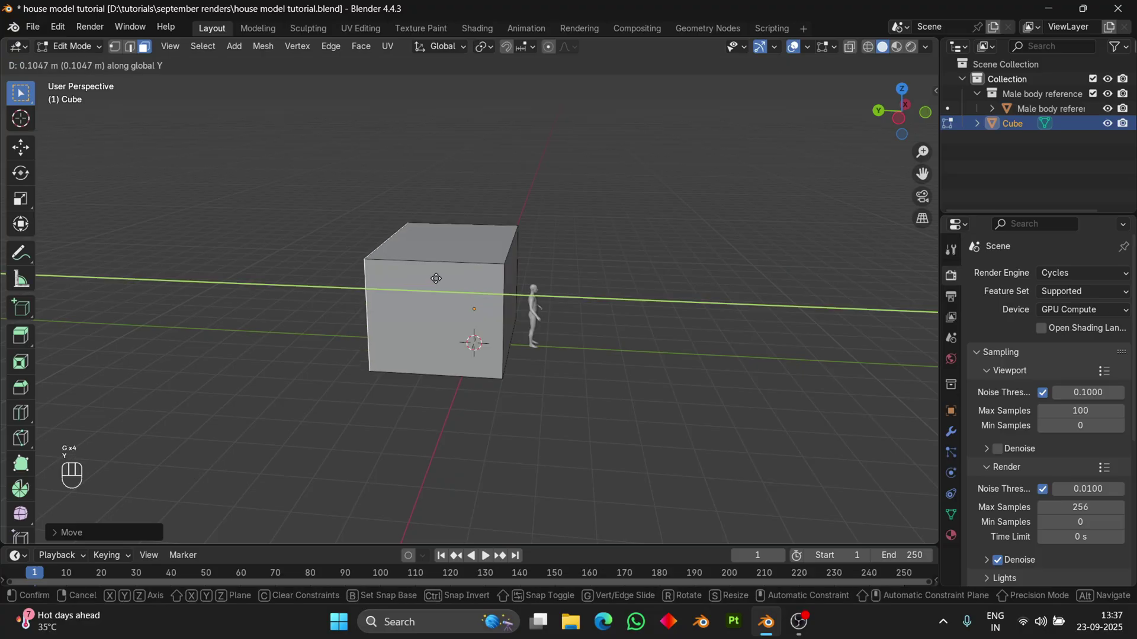
left_click(444, 245)
key("ctrl+r")
left_click(447, 242)
right_click(446, 241)
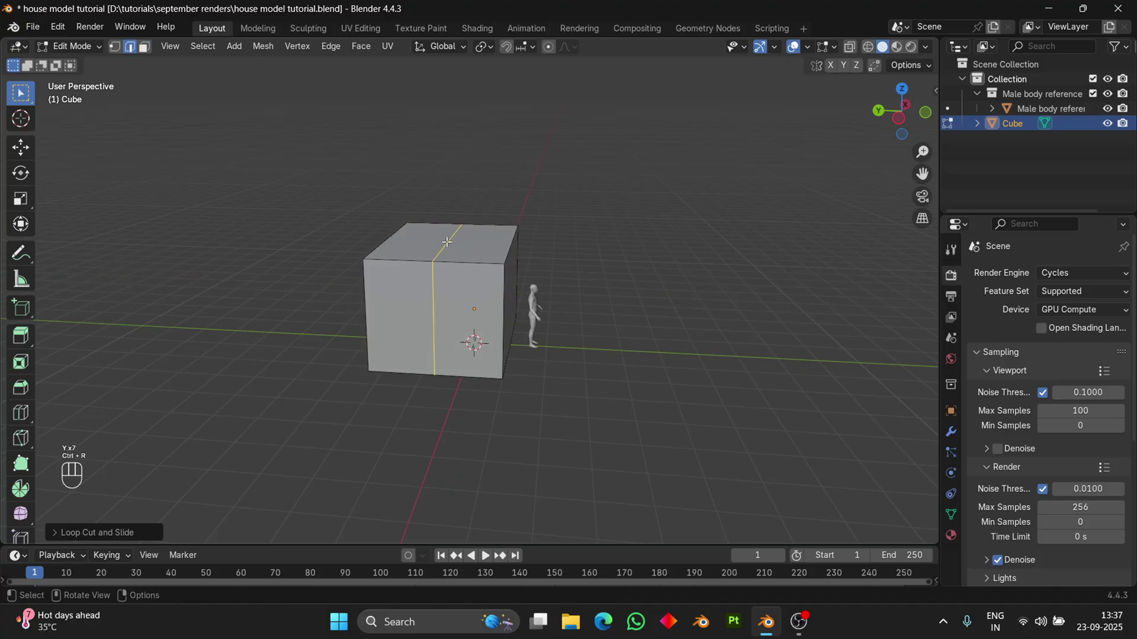
- Raise the centre loop along Z to form a pitched roof ridge
key("g")
key("z")
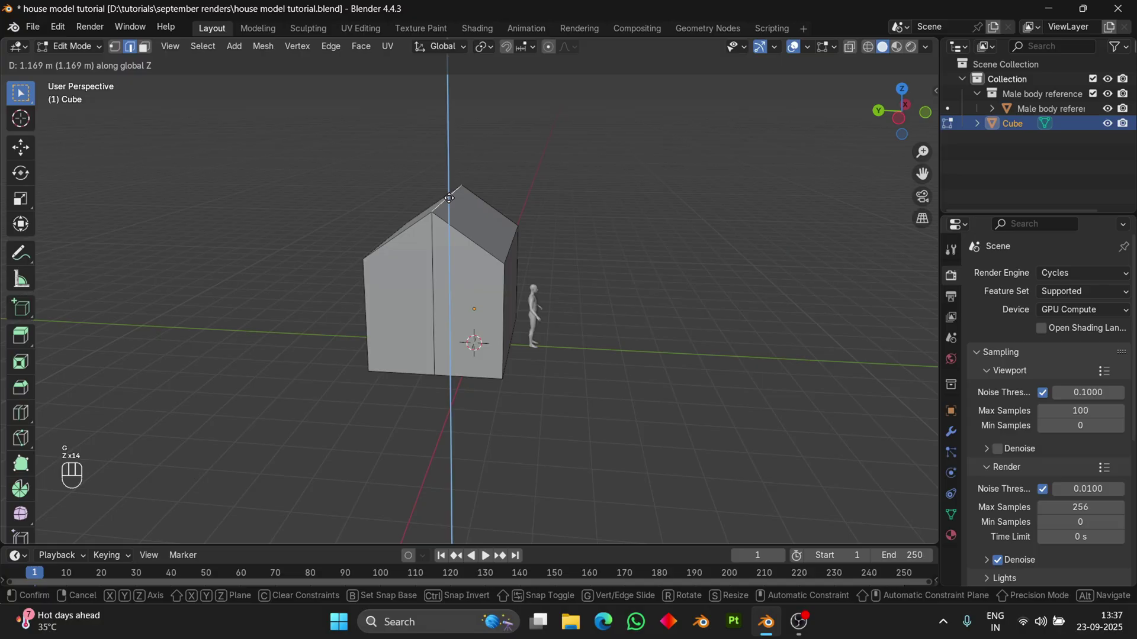
left_click(449, 198)
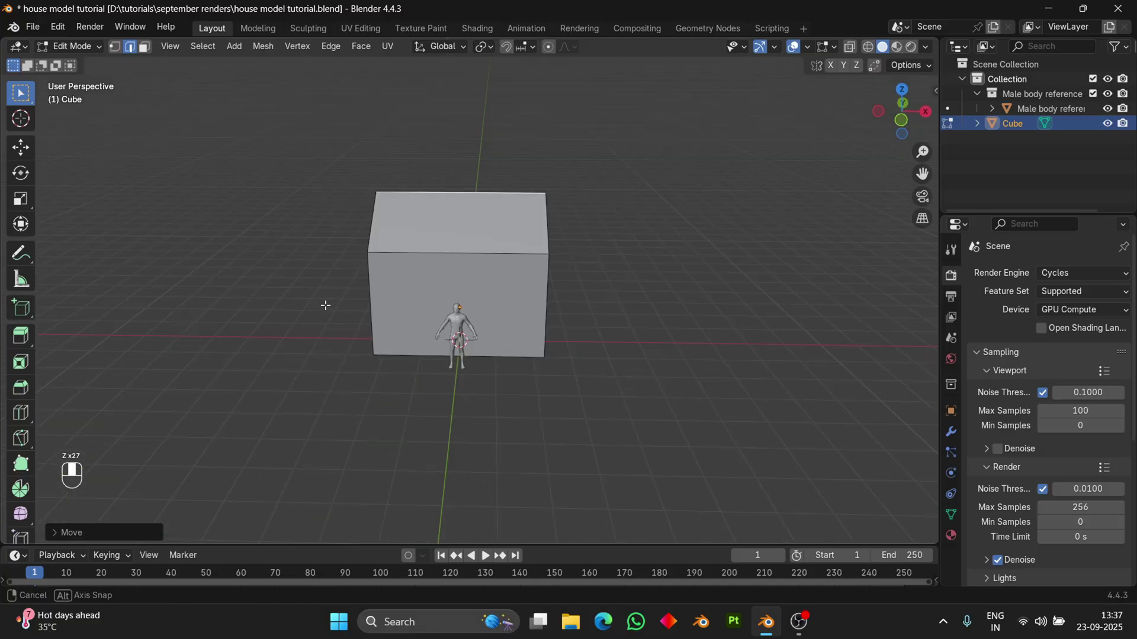
mouse_move(450, 198)
middle_mouse_down()
mouse_move(434, 317)
mouse_move(362, 318)
middle_mouse_up()
- Move the gable end face along X to lengthen the house
left_click(393, 304, "shift")
key("g")
key("x")
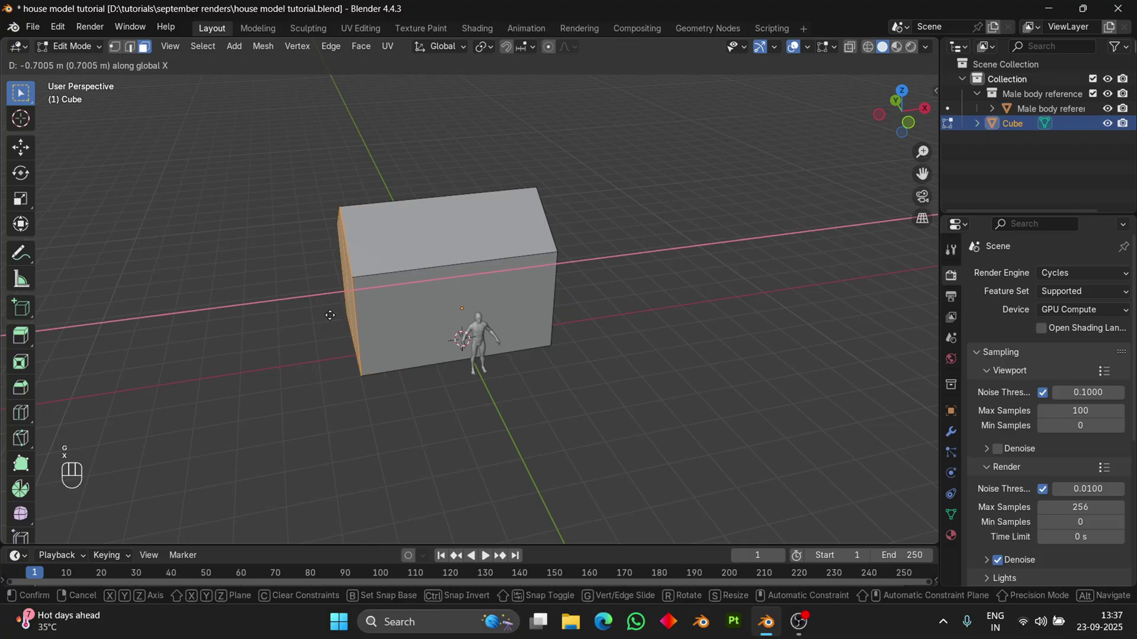
left_click(301, 313)
middle_click_drag(459, 344, 462, 297)
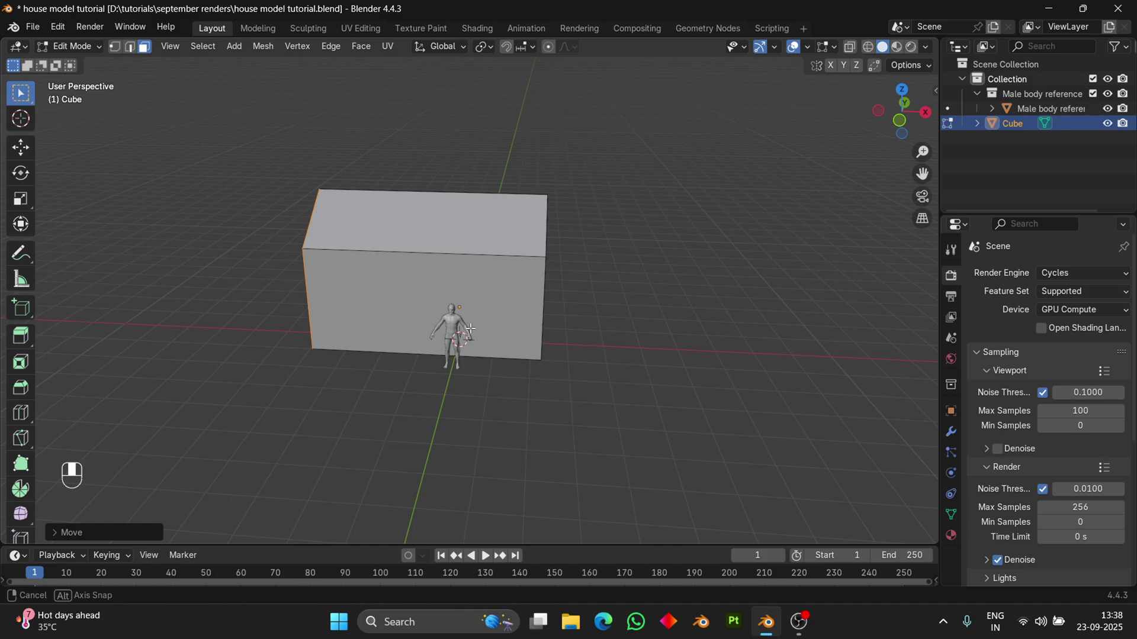
mouse_move(459, 296)
middle_mouse_down()
mouse_move(422, 283)
mouse_move(511, 271)
mouse_move(536, 300)
mouse_move(425, 232)
middle_mouse_up()
- Duplicate the roof faces in place and separate the selection into its own object
left_click(422, 283)
key("shift+s")
key("shift+d")
right_click(510, 271)
key("p")
left_click(536, 301)
- In Object Mode select the new roof object Cube.001 and enter Edit Mode on it
key("Tab")
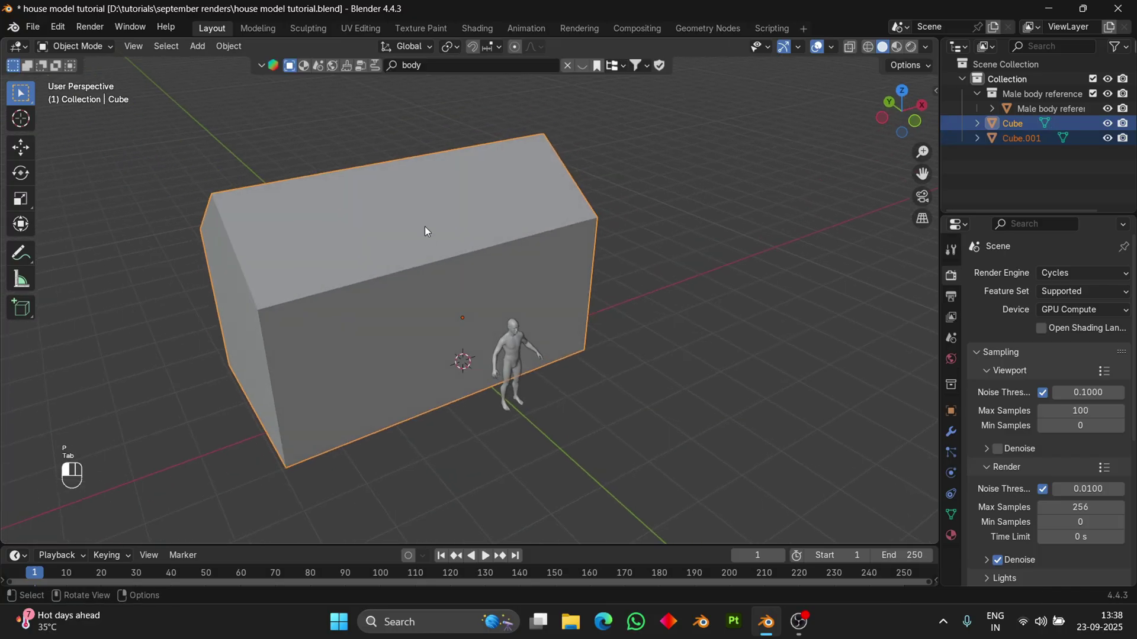
left_click(1013, 138)
middle_click_drag(546, 203, 370, 254)
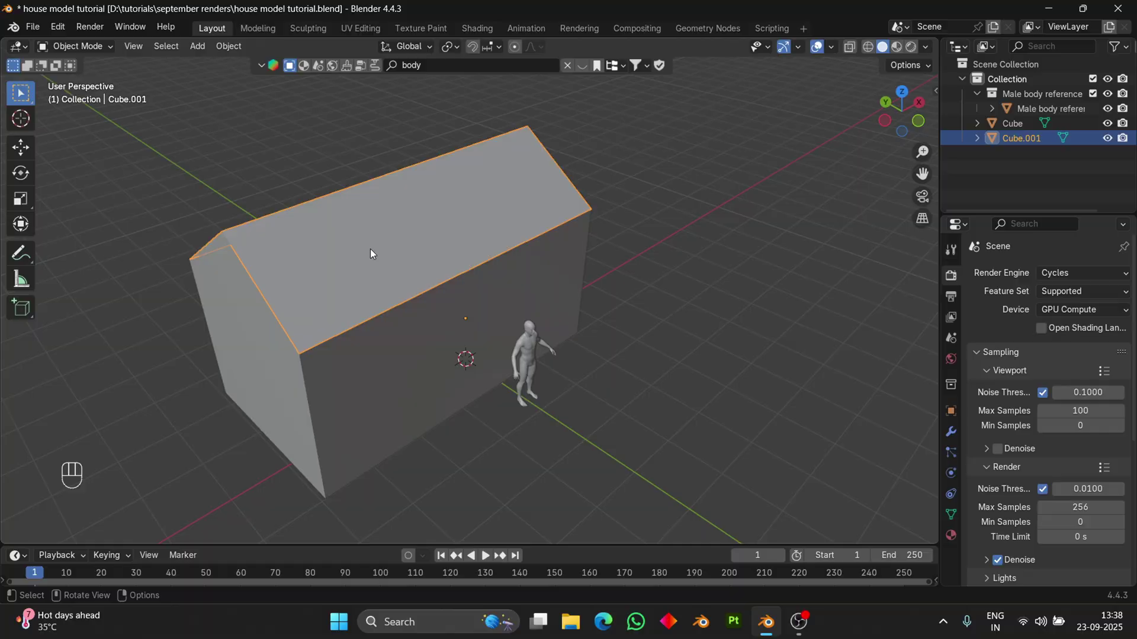
mouse_move(421, 222)
middle_mouse_down()
mouse_move(496, 243)
mouse_move(640, 218)
mouse_move(466, 234)
mouse_move(592, 297)
mouse_move(673, 373)
mouse_move(601, 363)
mouse_move(559, 211)
middle_mouse_up()
scroll(467, 253, "down", 3)
scroll(450, 246, "up", 2)
key("Tab")
- Extrude the roof faces along their normals to thicken the roof into a slab
left_click(466, 234)
scroll(559, 210, "up", 2)
key("alt+e")
left_click(559, 224)
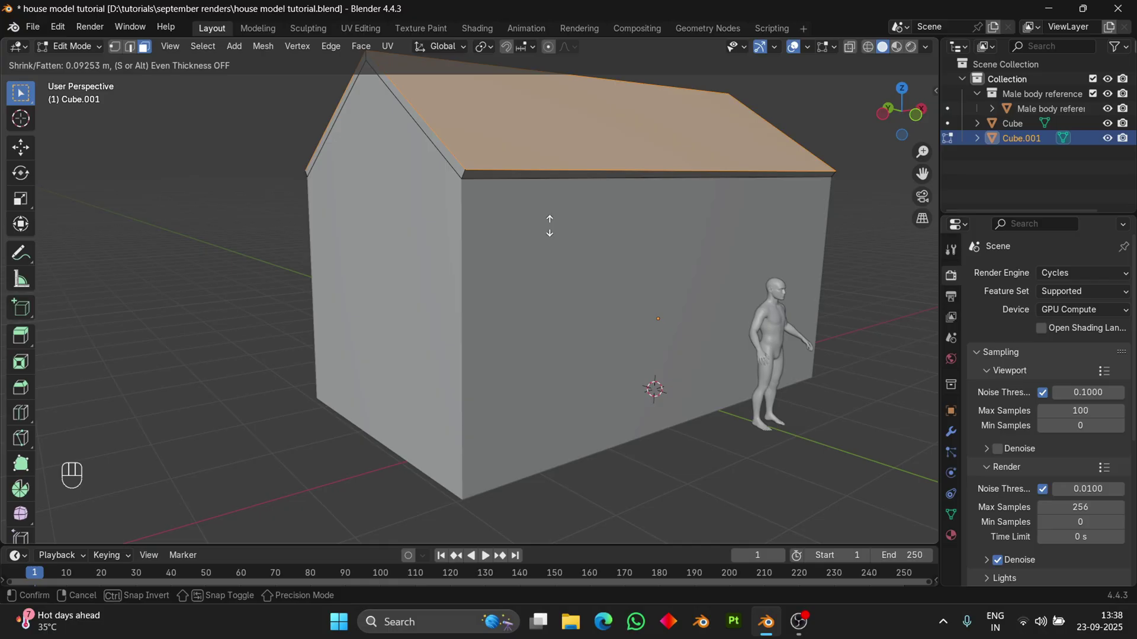
left_click(549, 226)
scroll(549, 226, "down", 3)
scroll(118, 104, "up", 3)
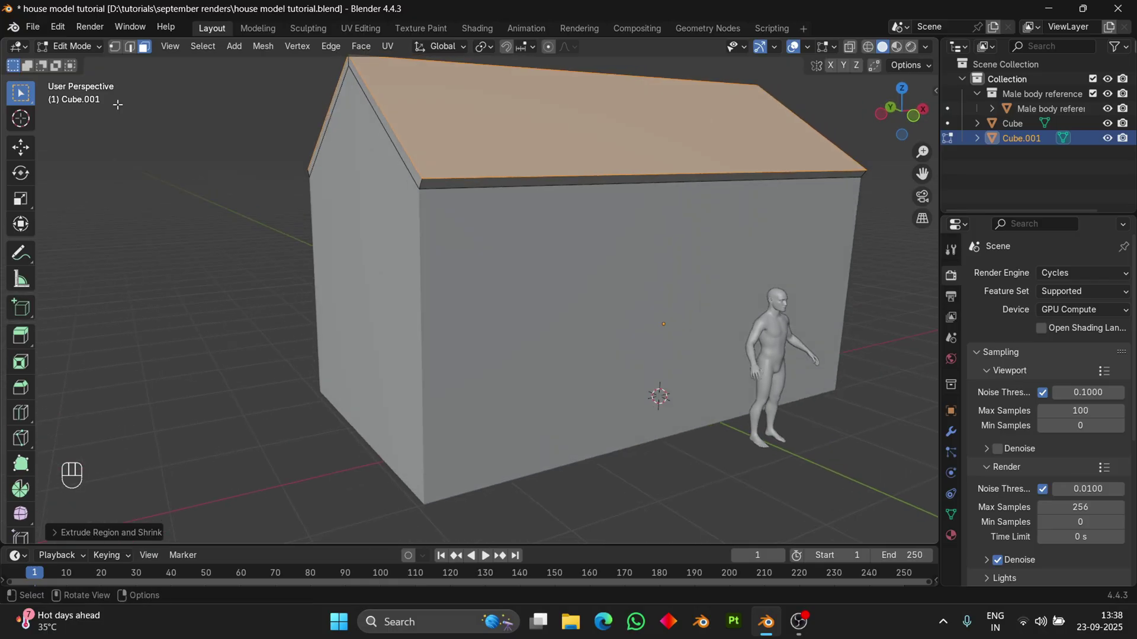
- Extrude the roof's front fascia face along its normal to create an overhanging eave
left_click(482, 189)
mouse_move(482, 189)
middle_mouse_down()
mouse_move(461, 188)
mouse_move(539, 287)
middle_mouse_up()
left_click(457, 171)
key("alt+e")
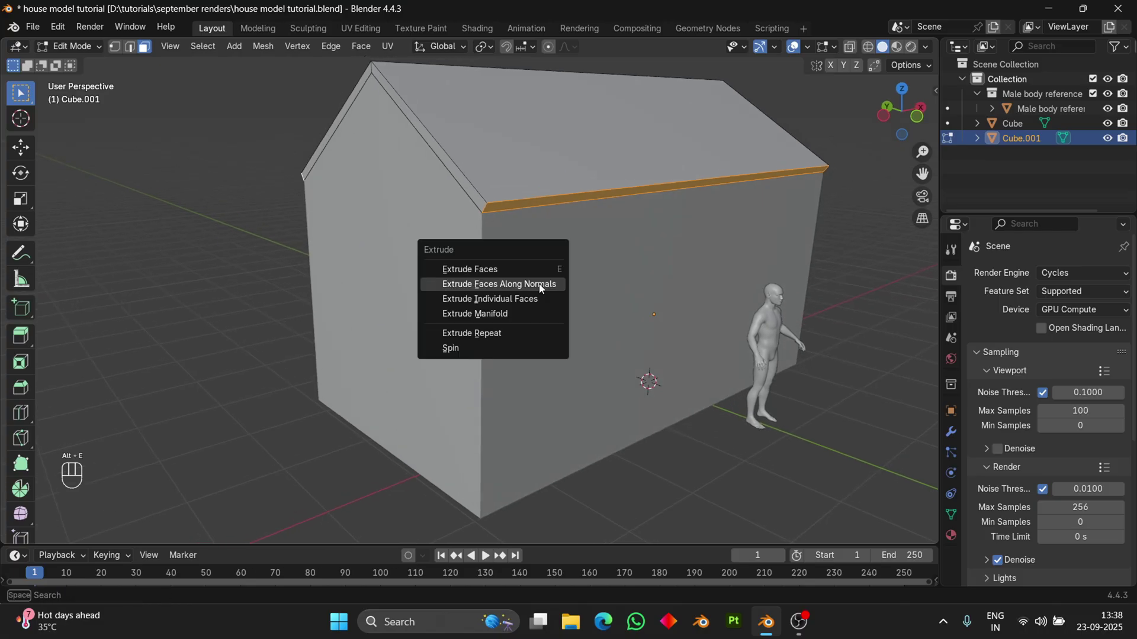
left_click(539, 285)
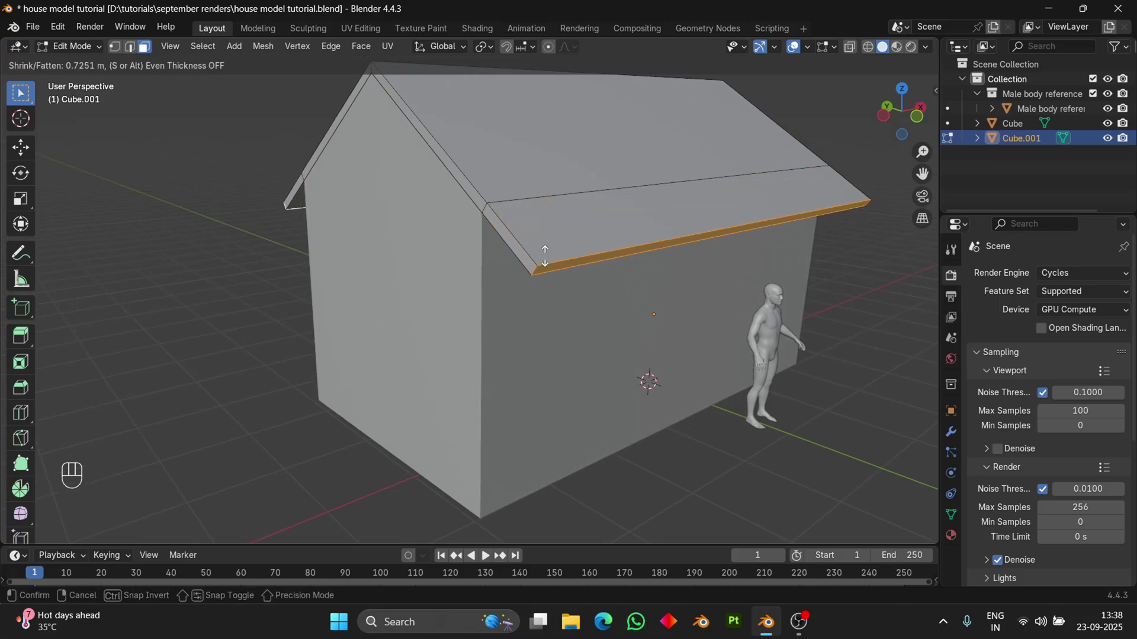
left_click(545, 257)
scroll(544, 257, "down", 3)
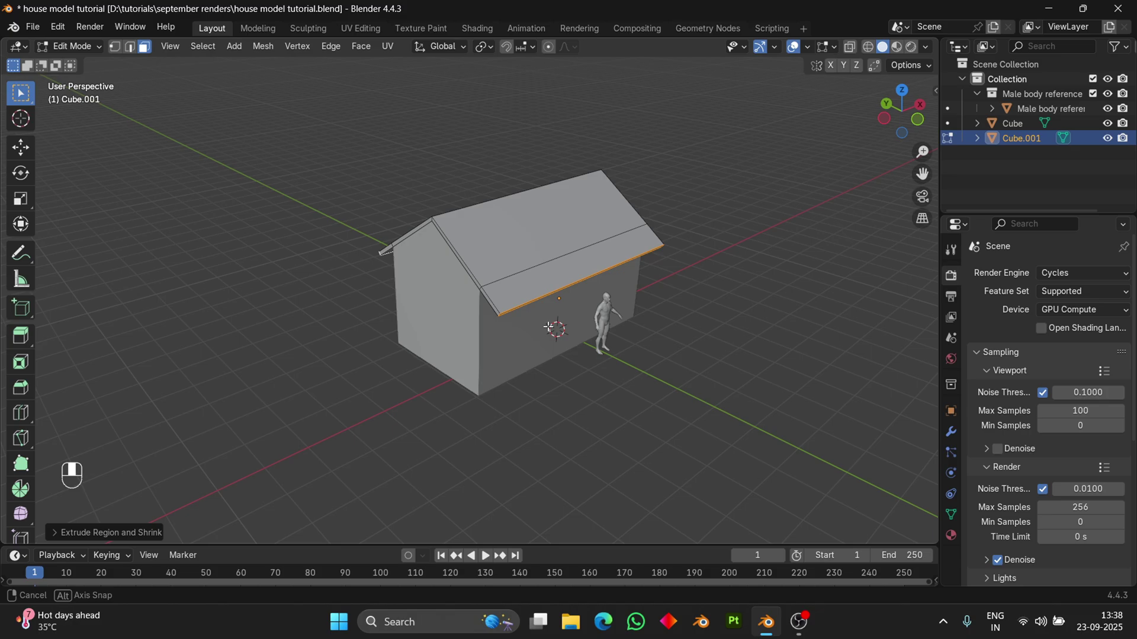
mouse_move(544, 258)
middle_mouse_down()
mouse_move(553, 277)
mouse_move(604, 300)
mouse_move(622, 267)
middle_mouse_up()
left_click(536, 284)
- In edge select, dissolve the edge along the extruded eave strip to merge it into the slab
left_click(130, 46)
scroll(623, 258, "up", 2)
left_click(635, 239)
key("x")
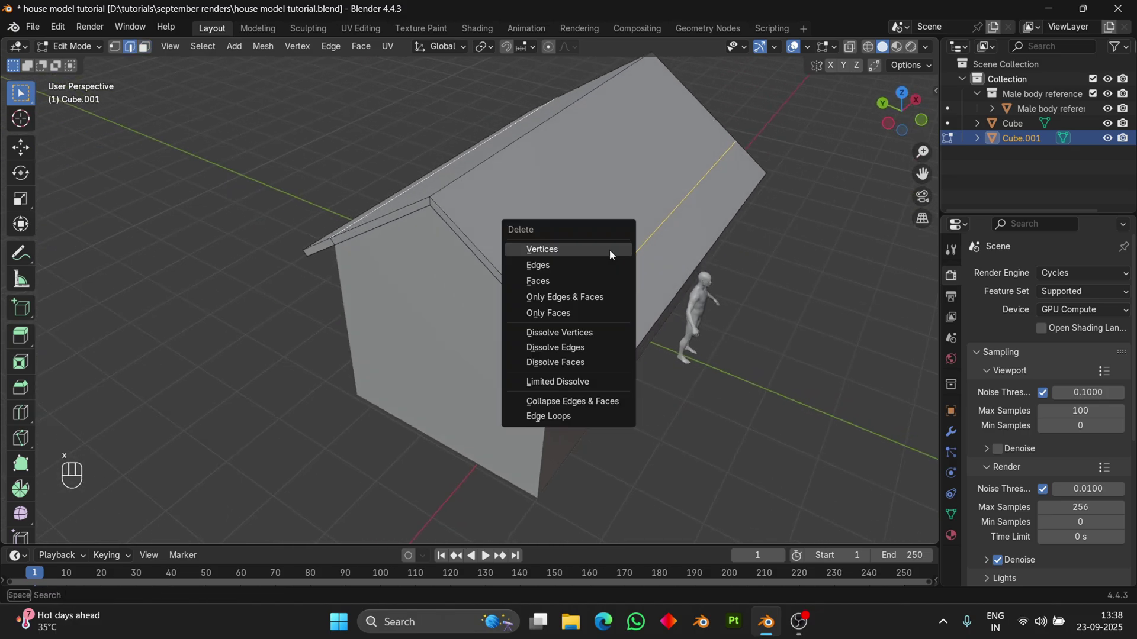
left_click(578, 342)
scroll(572, 290, "down", 2)
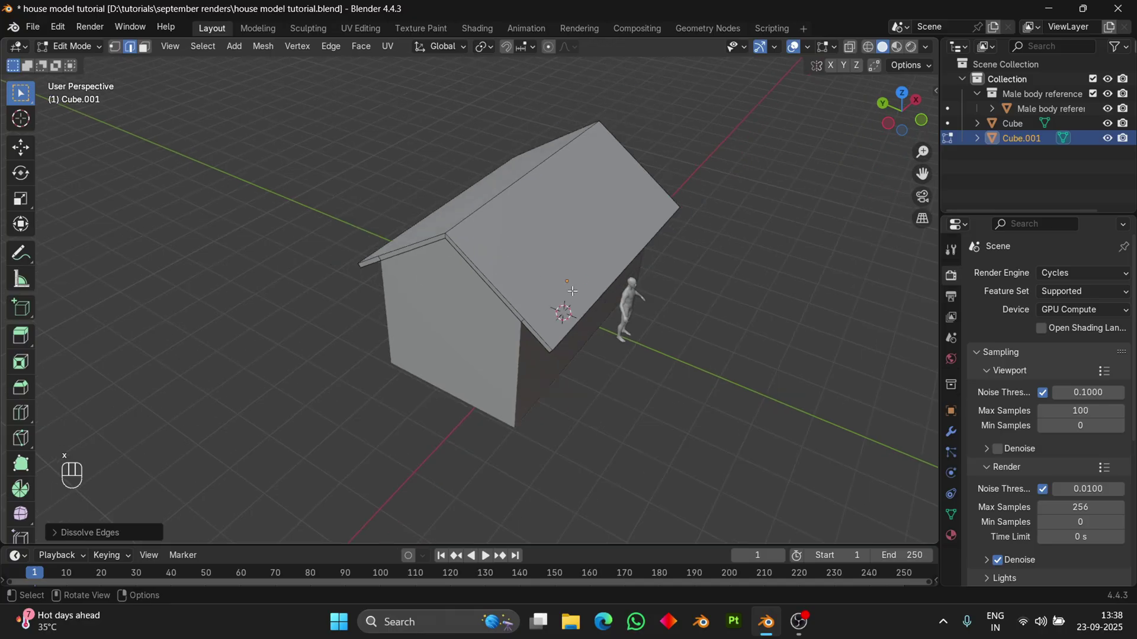
key("Tab")
mouse_move(572, 290)
middle_mouse_down()
mouse_move(479, 277)
mouse_move(569, 295)
mouse_move(383, 194)
middle_mouse_up()
key("Tab")
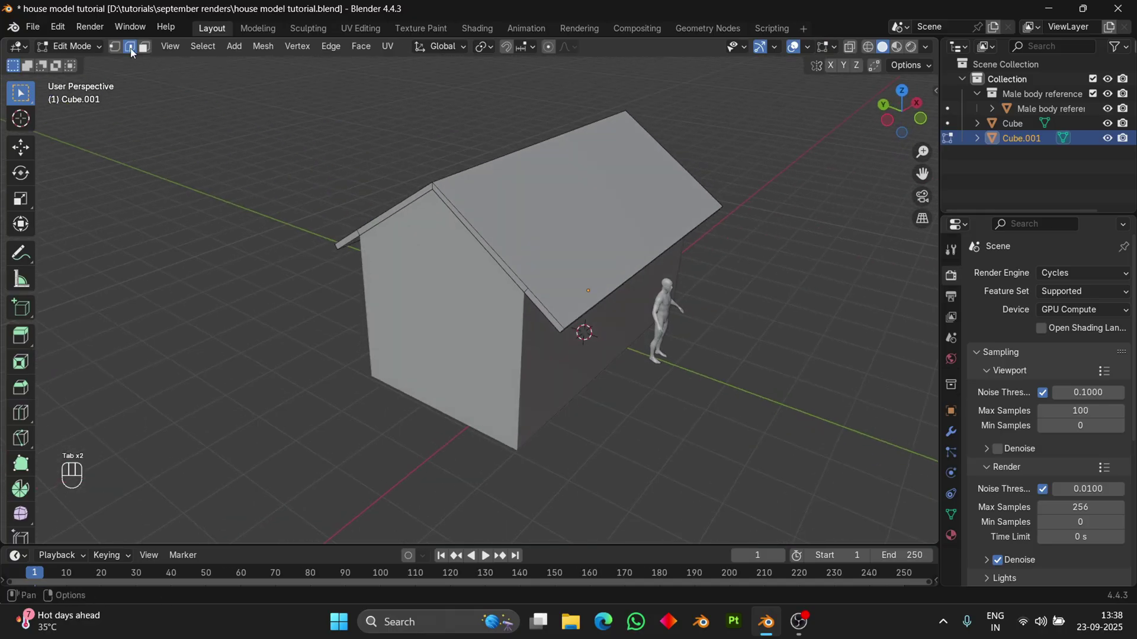
- Dissolve the remaining strip edges on the gable side of the roof
left_click(144, 46)
scroll(458, 251, "up", 3)
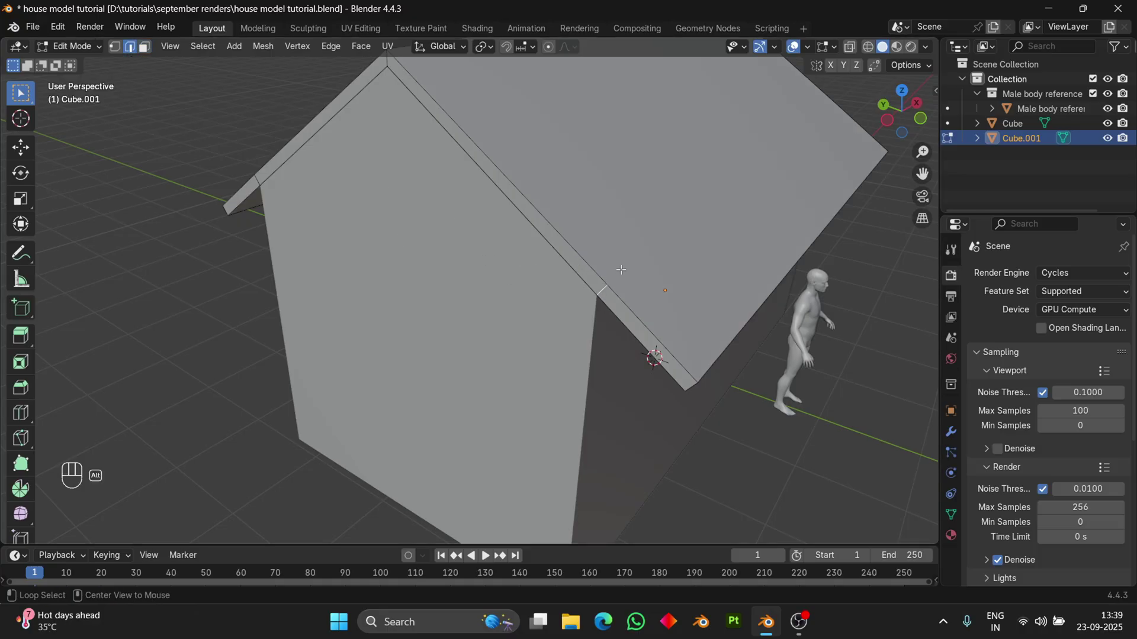
mouse_move(316, 298)
middle_mouse_down()
mouse_move(726, 391)
mouse_move(617, 315)
mouse_move(364, 279)
mouse_move(462, 294)
mouse_move(267, 177)
middle_mouse_up()
key("x")
left_click(365, 279)
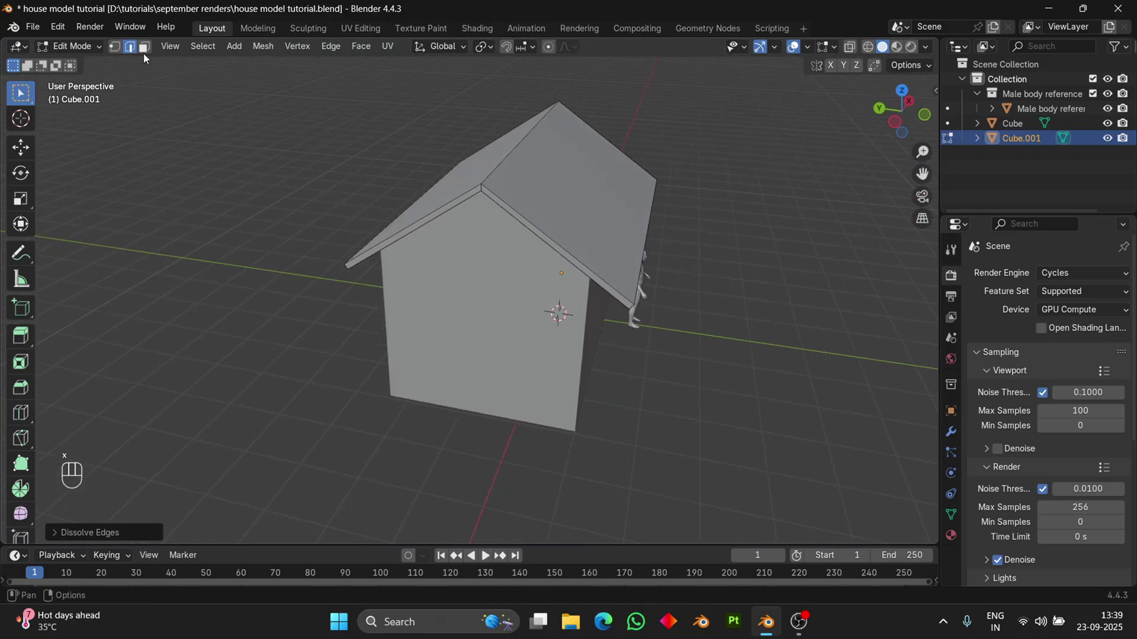
left_click(143, 50)
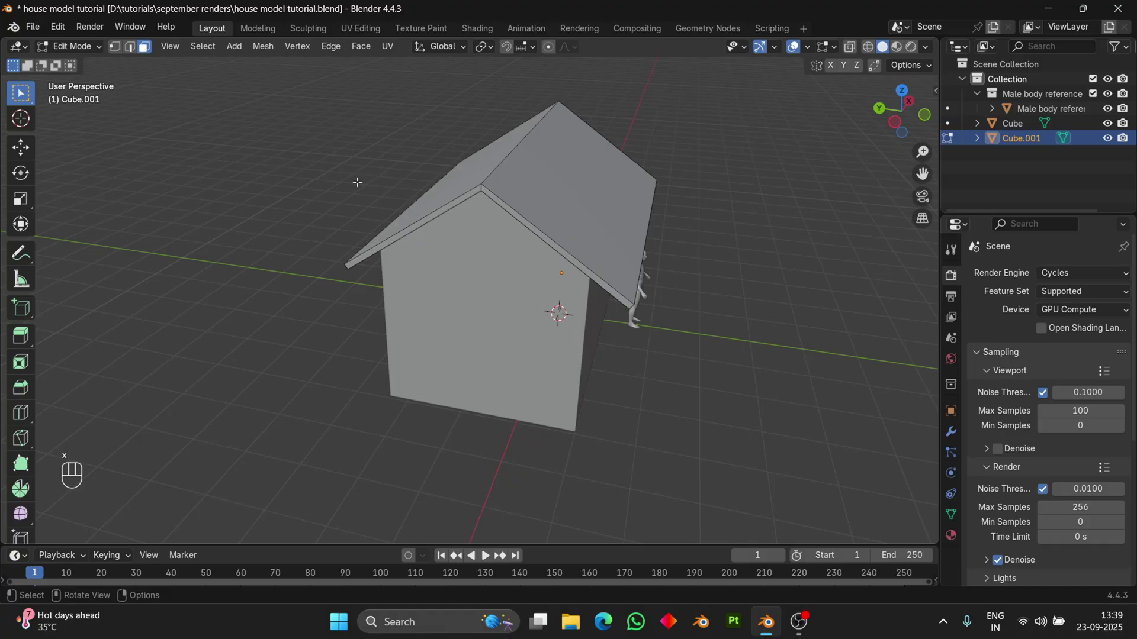
scroll(516, 158, "up", 3)
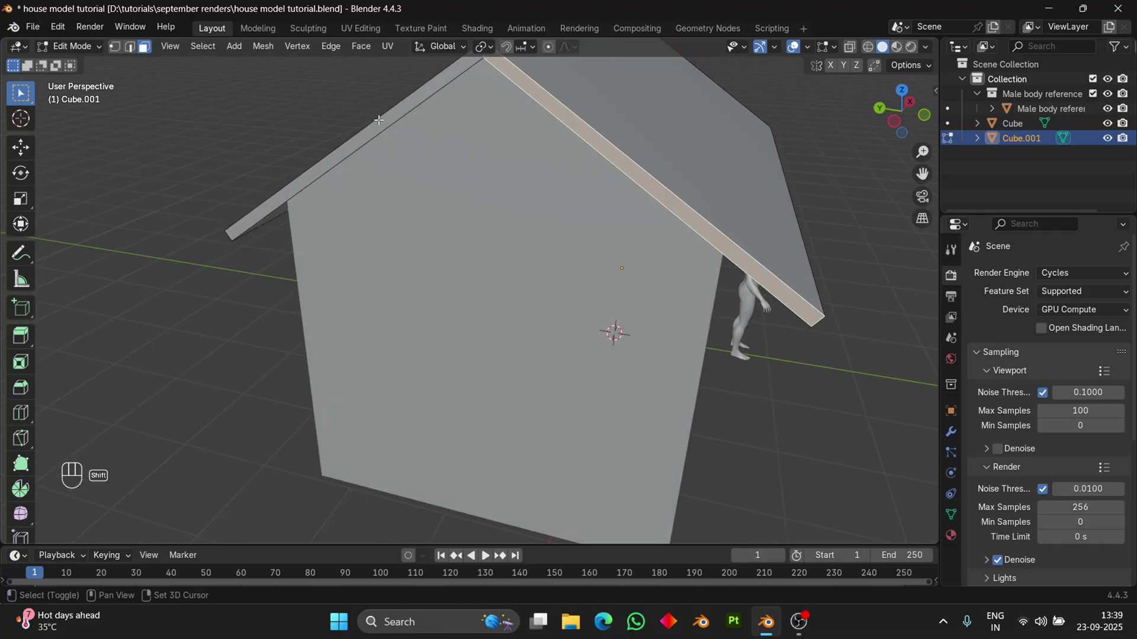
mouse_move(378, 119)
middle_mouse_down()
mouse_move(469, 247)
mouse_move(640, 355)
mouse_move(703, 322)
middle_mouse_up()
- Move the roof end faces and edges along X so the slab overhangs the gable walls
key("g")
key("x")
left_click(443, 258)
scroll(443, 257, "down", 3)
scroll(530, 287, "up", 3)
key("g")
key("x")
- Confirm the roof overhang, then select the wall Cube and enter Edit Mode on it
left_click(669, 372)
scroll(669, 372, "down", 3)
key("Tab")
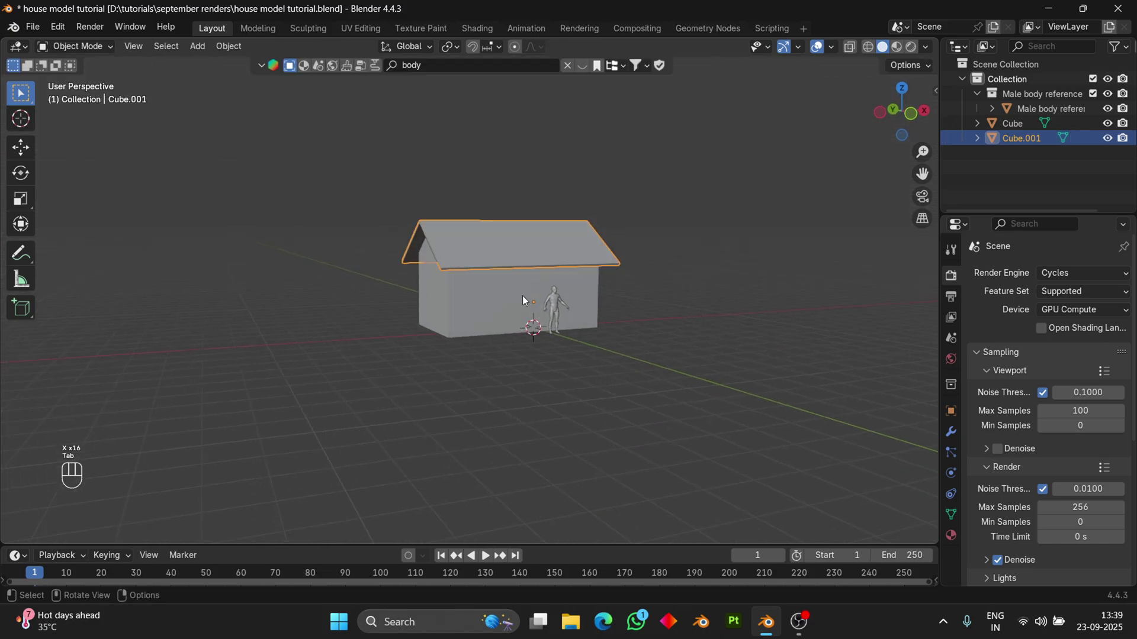
middle_click_drag(522, 296, 549, 283)
left_click(541, 327)
scroll(517, 304, "up", 4)
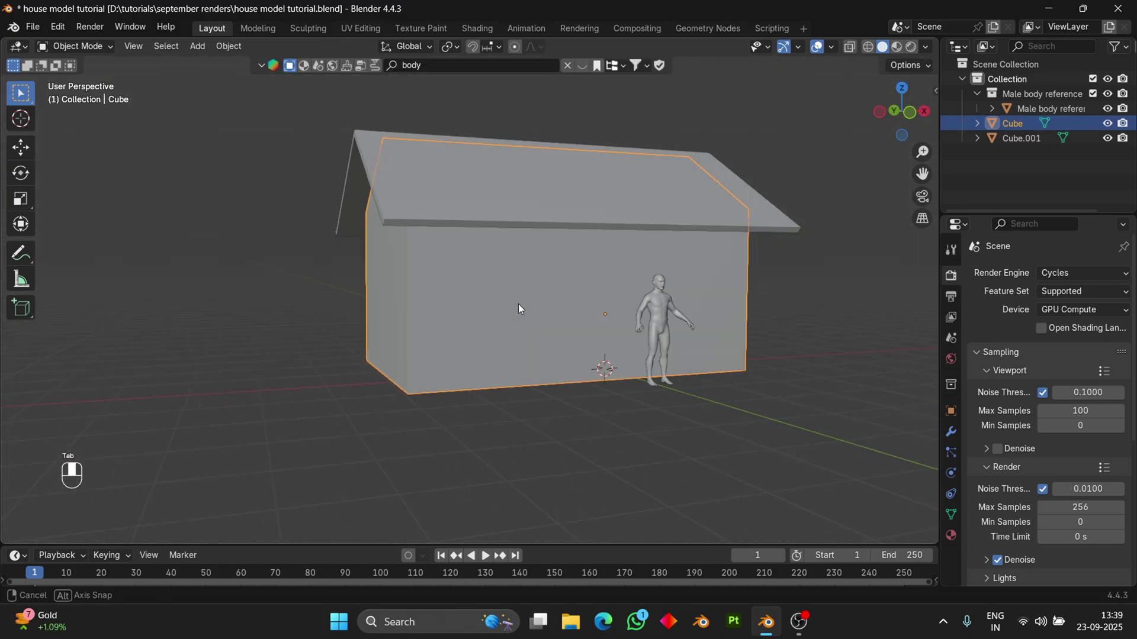
key("Tab")
middle_click_drag(537, 310, 513, 324)
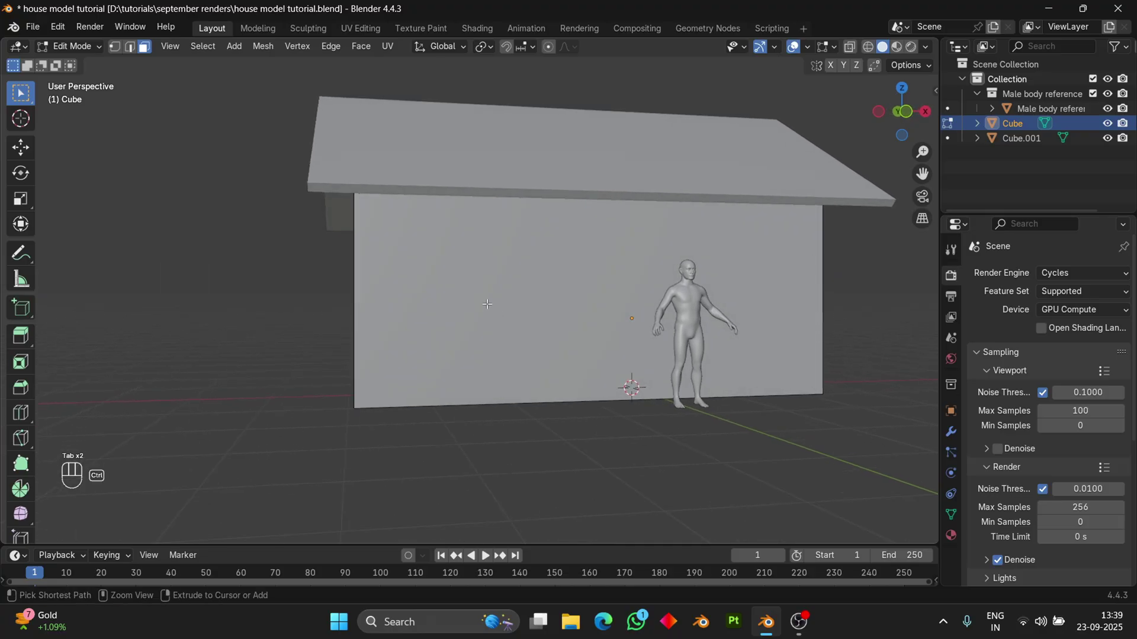
- Add a horizontal loop cut around the walls, flatten it along Z and lower it to window-sill height
key("ctrl+r")
left_click(374, 276)
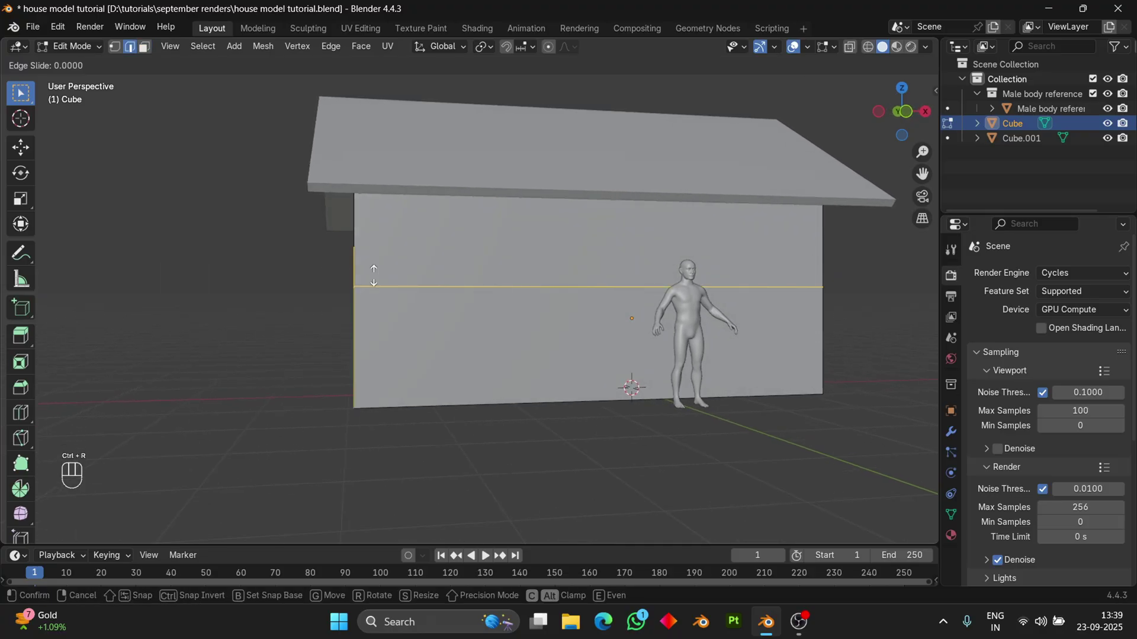
right_click(374, 275)
key("s")
key("z")
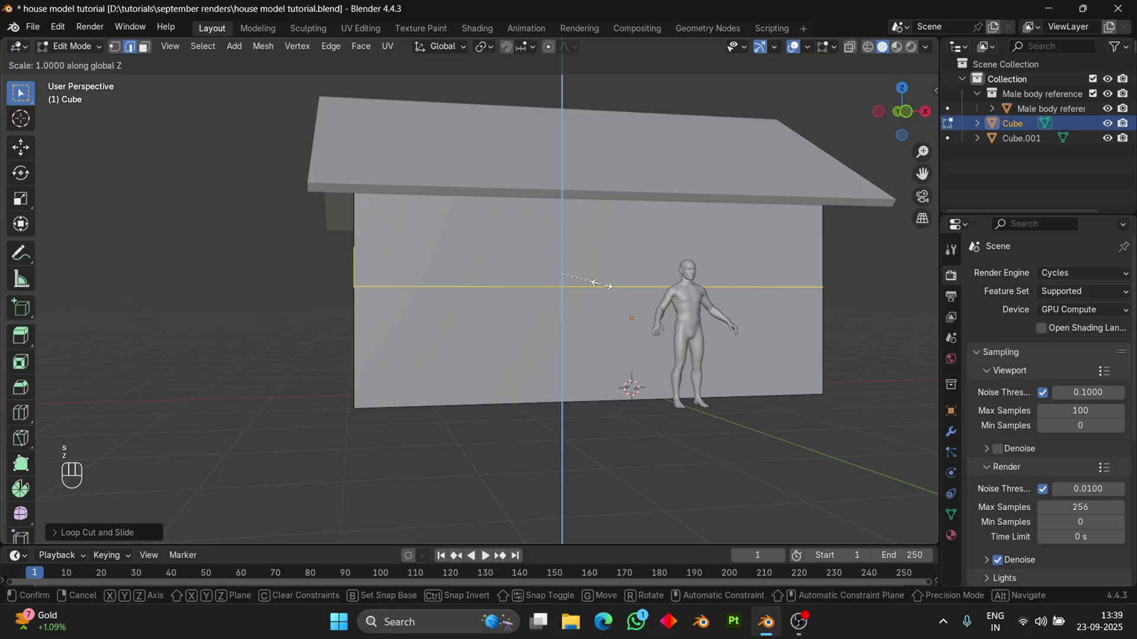
key("Return")
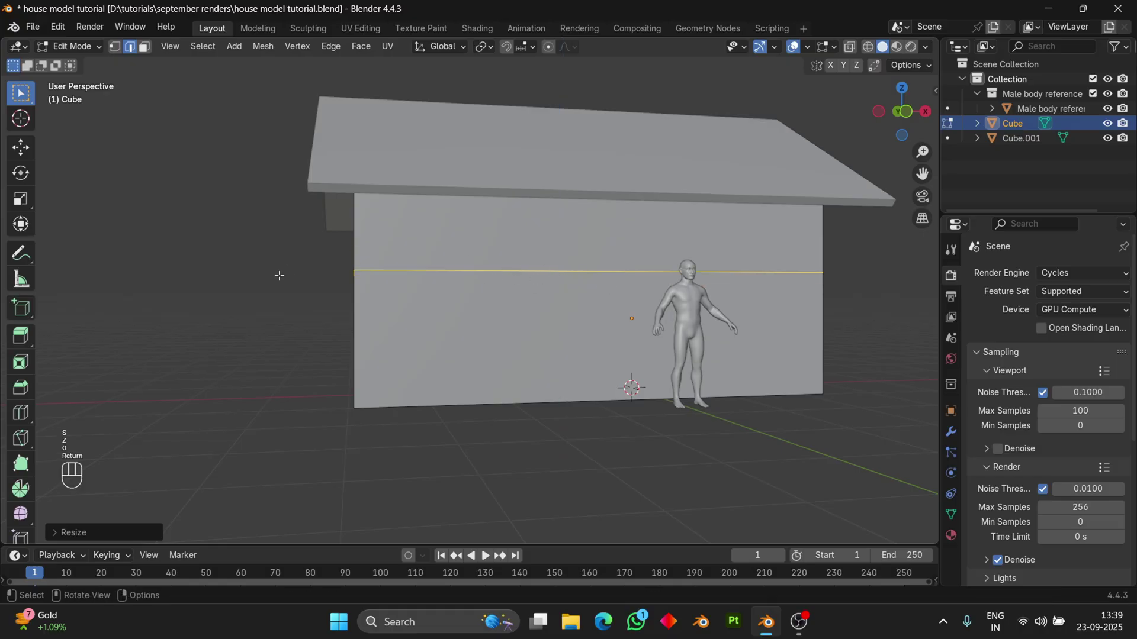
mouse_move(279, 276)
middle_mouse_down()
mouse_move(815, 296)
mouse_move(561, 327)
middle_mouse_up()
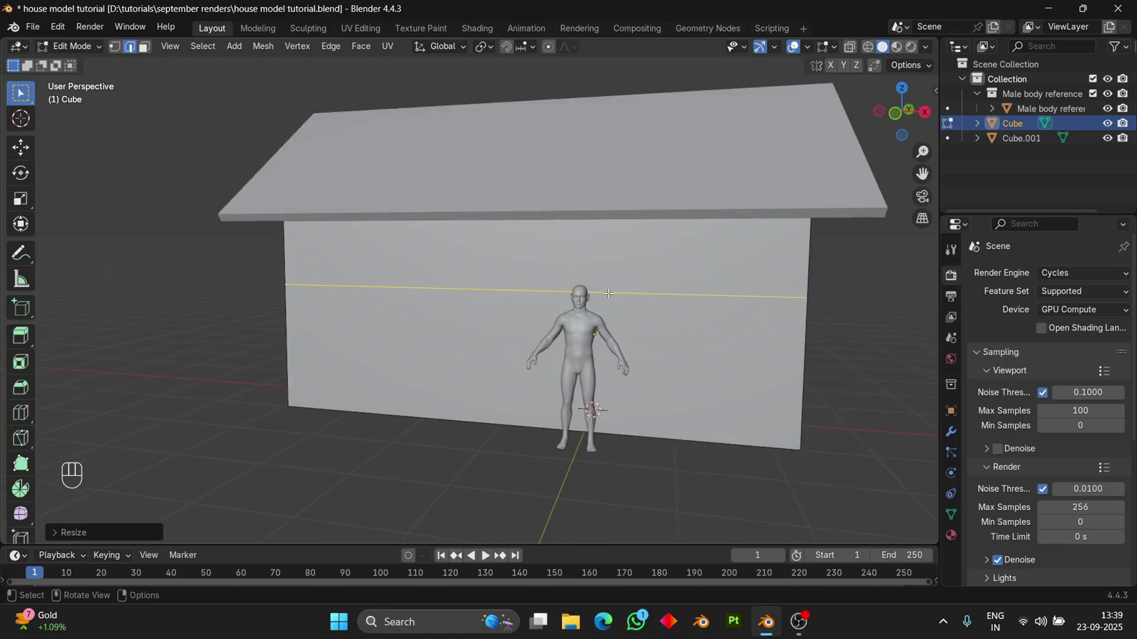
middle_click_drag(608, 293, 642, 280)
key("g")
key("z")
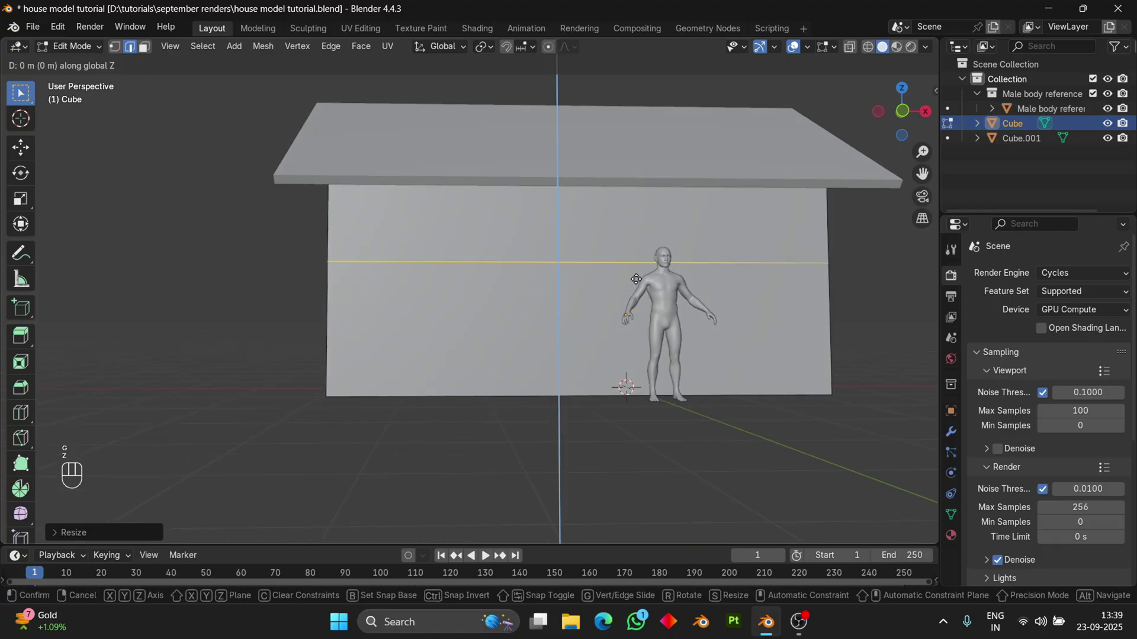
left_click(629, 333)
- Add a second loop cut, scale it Z 0 to level it, and move it up to window-top height
key("ctrl+r")
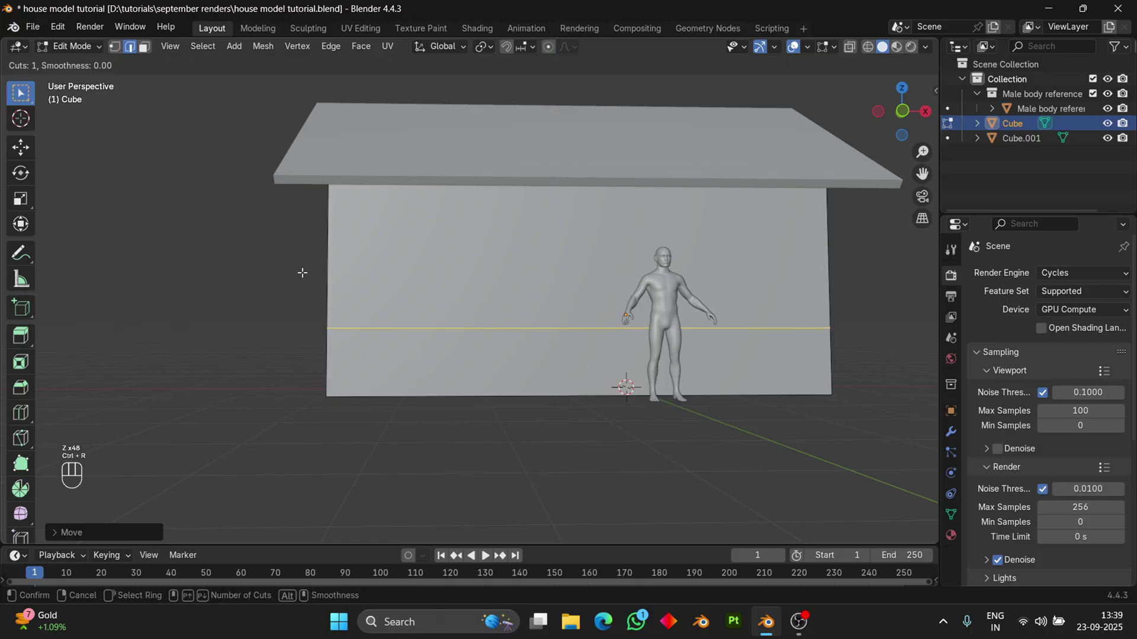
left_click(325, 275)
left_click(326, 275)
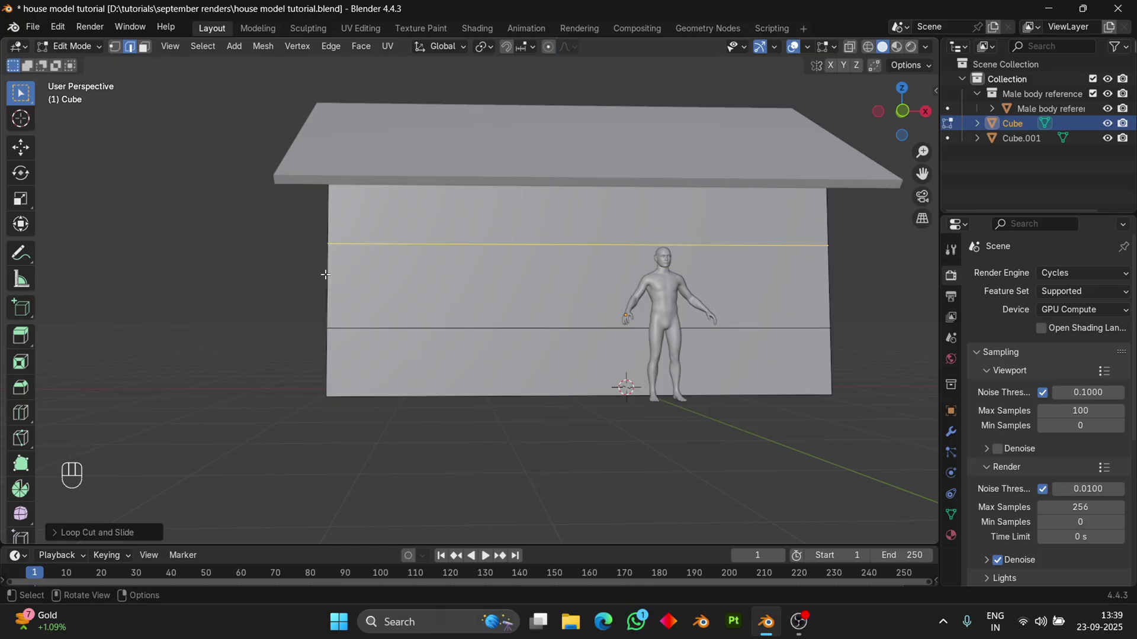
key("s")
key("z")
key("0")
key("Return")
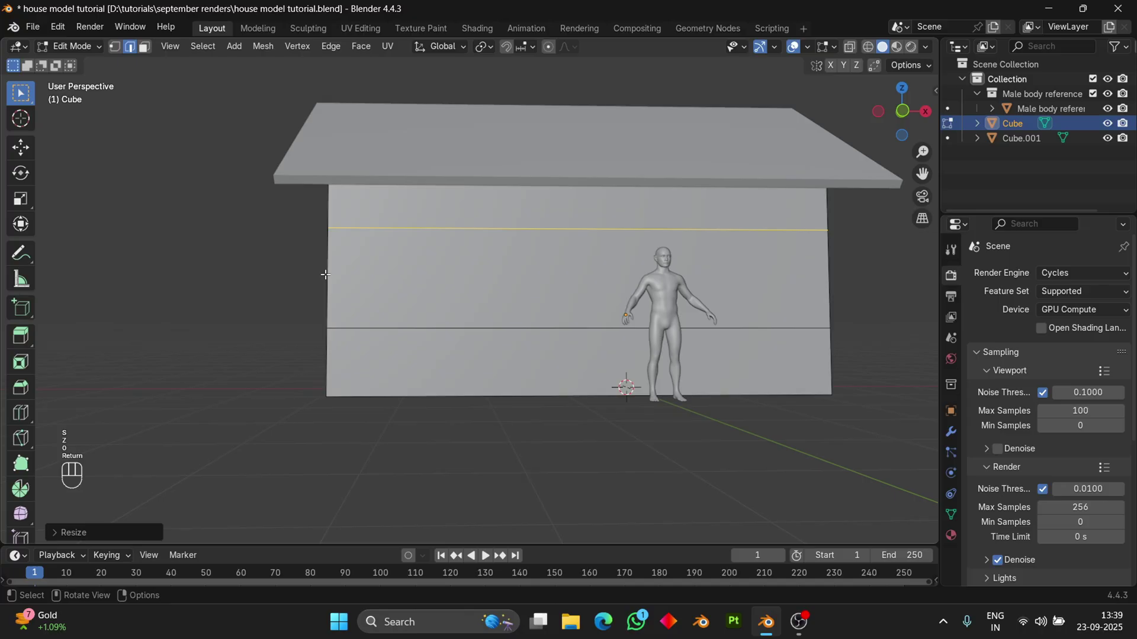
key("g")
key("z")
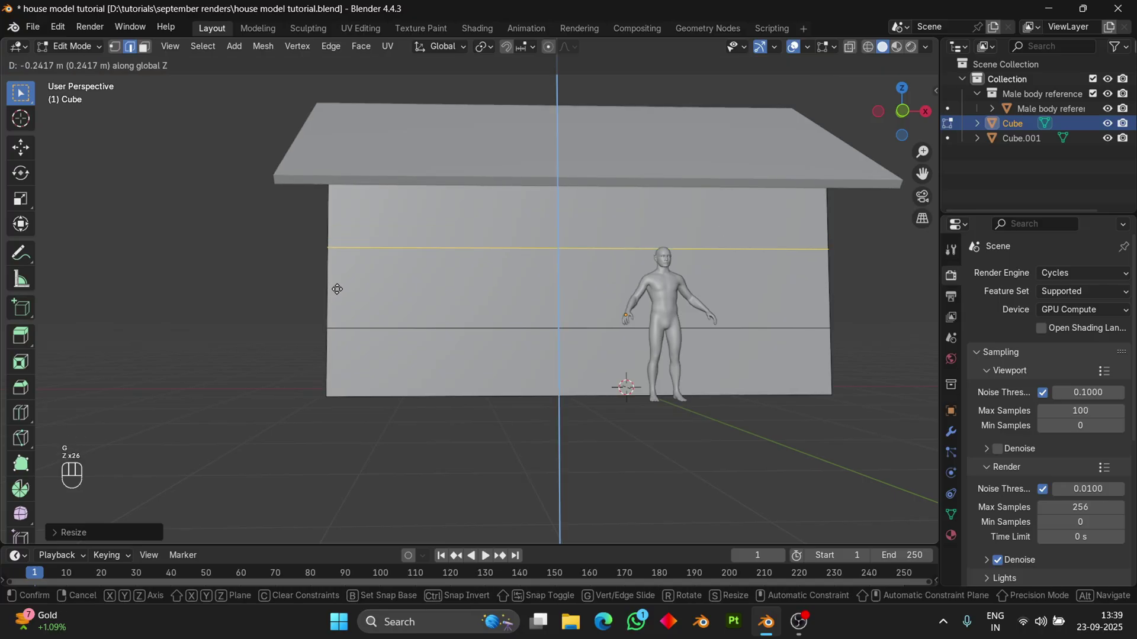
left_click(340, 289)
middle_click_drag(355, 285, 401, 274)
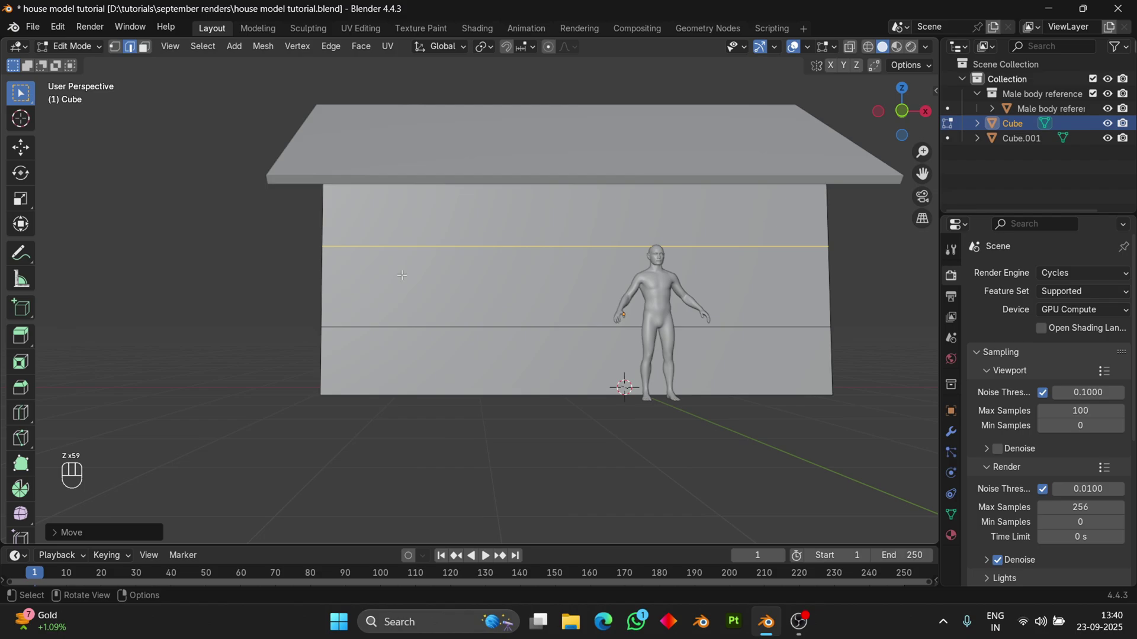
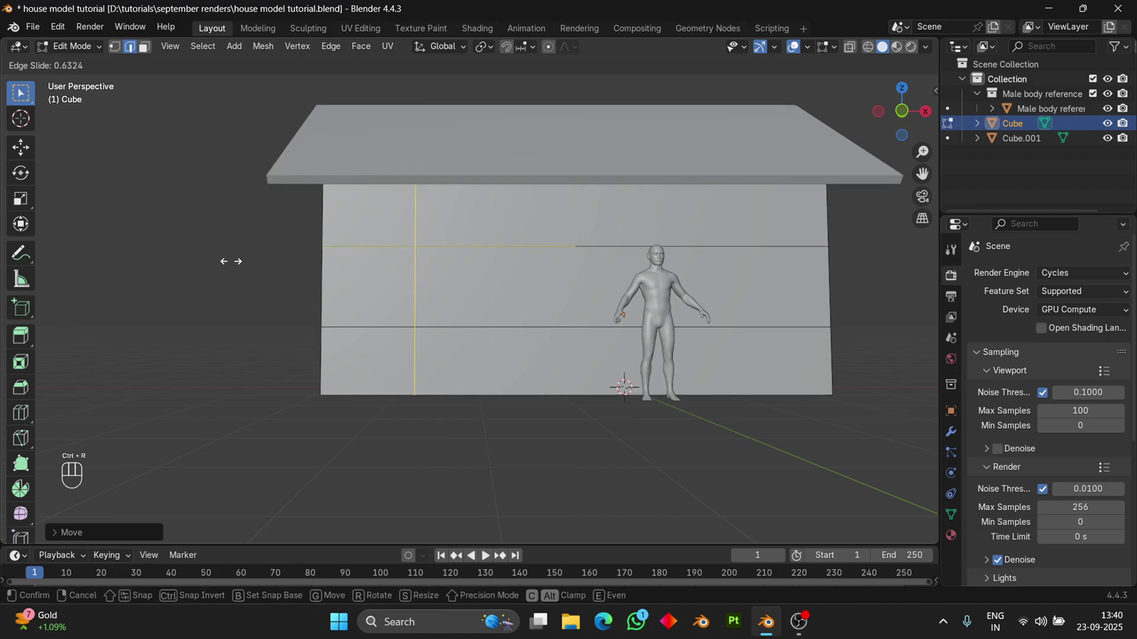
- Add vertical loop cuts across the front wall to divide it into a grid of panels
left_click(238, 267)
middle_click_drag(355, 284, 469, 318)
scroll(470, 317, "up", 2)
key("ctrl+r")
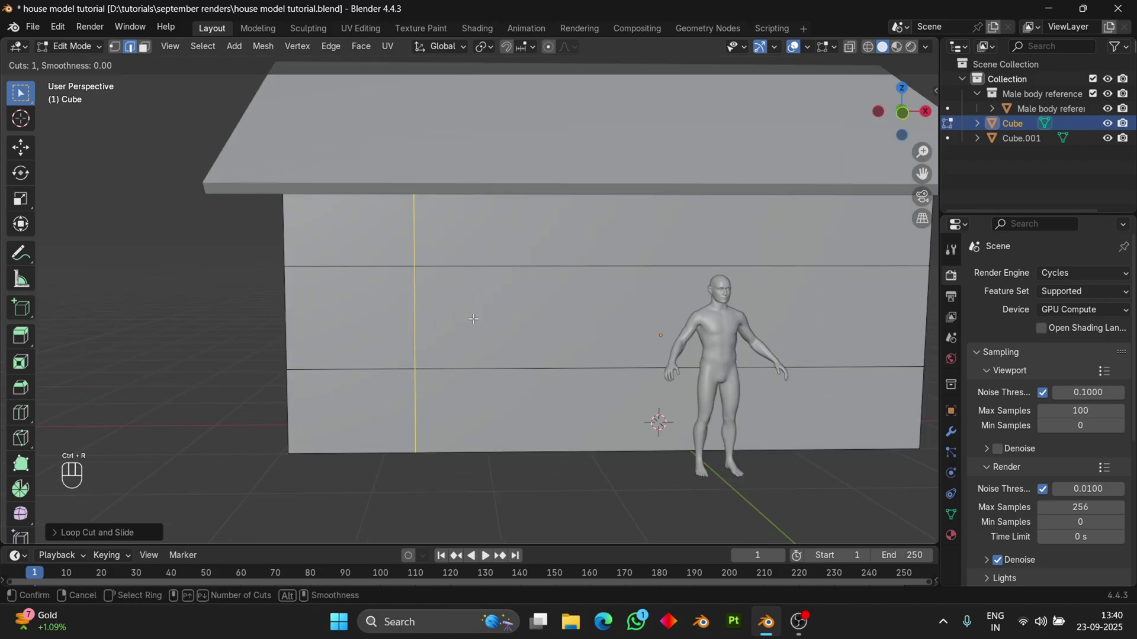
left_click(678, 252)
scroll(540, 264, "down", 3)
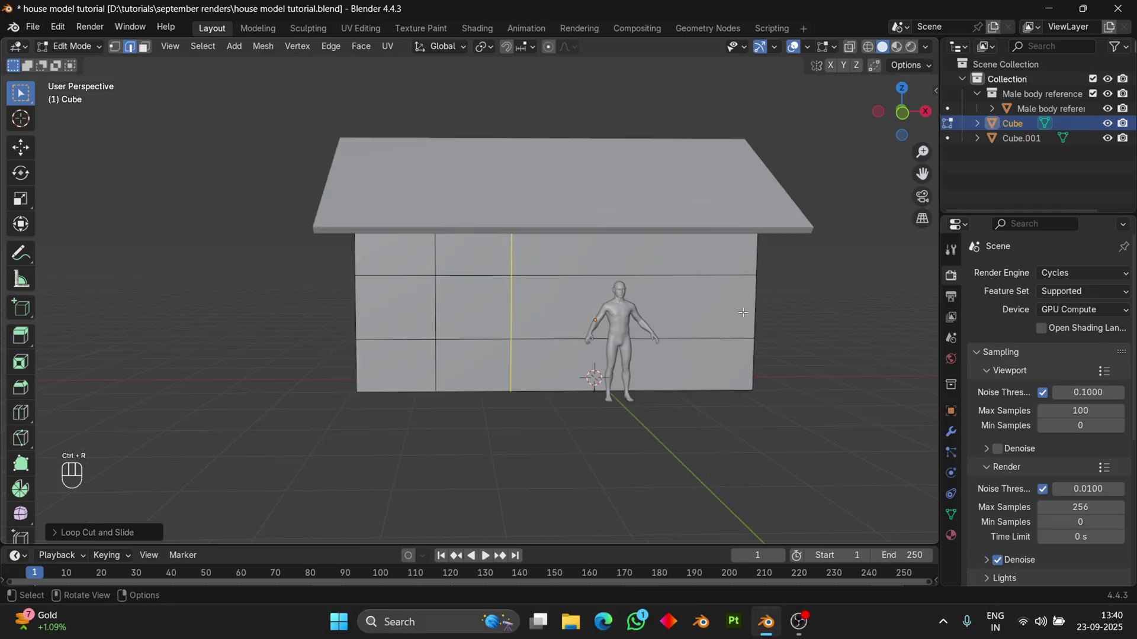
left_click(679, 291)
key("ctrl+r")
left_click(700, 297)
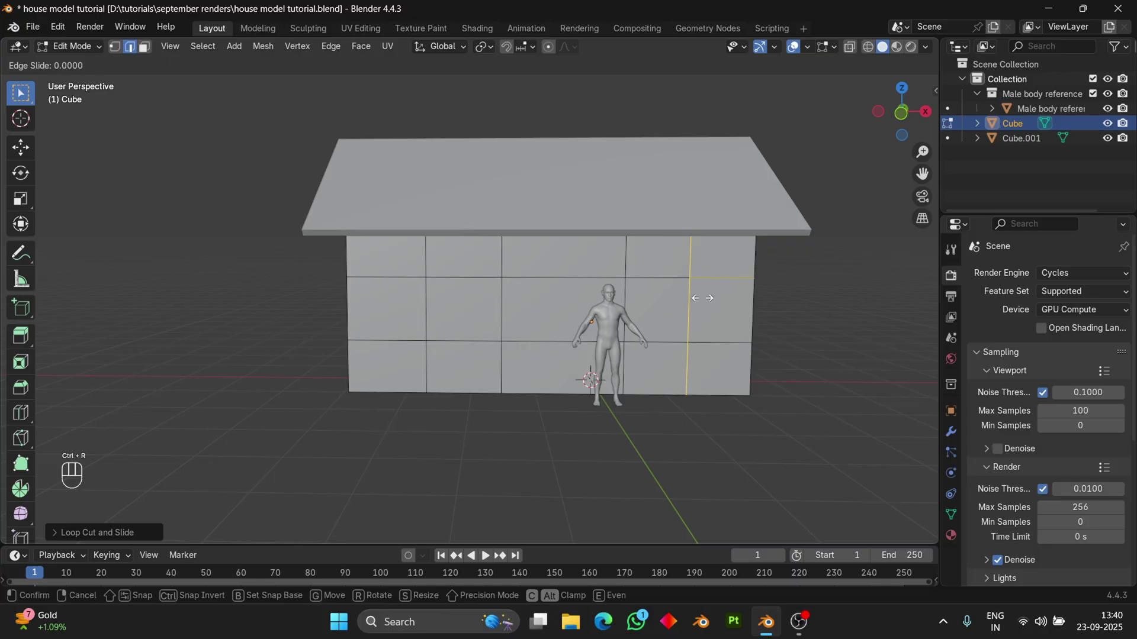
left_click(709, 302)
middle_click_drag(234, 122, 233, 131)
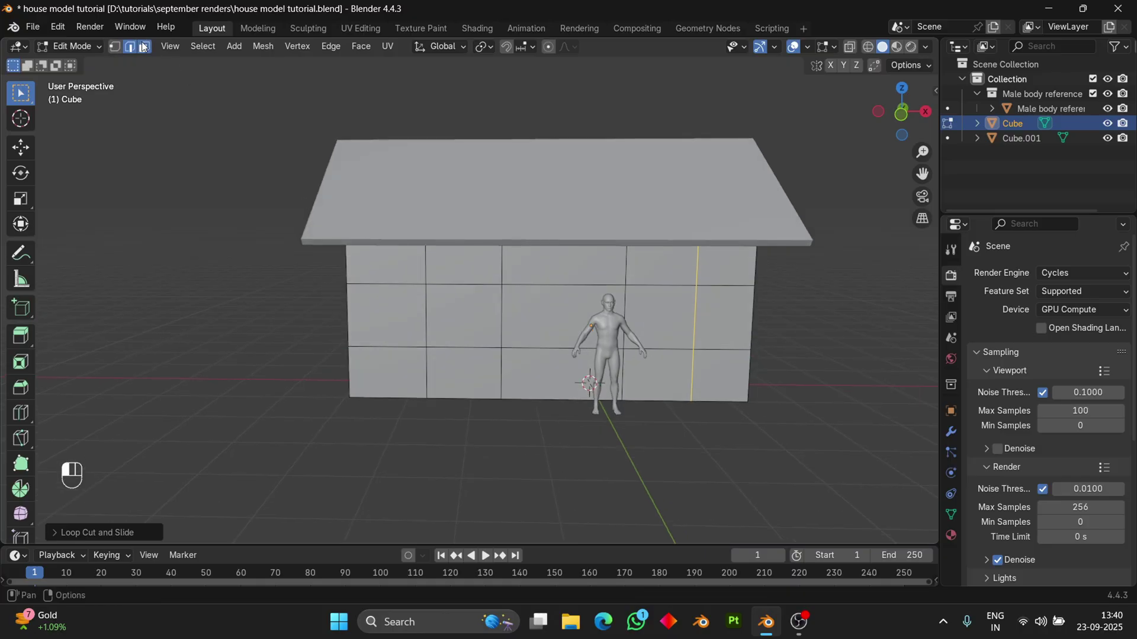
- Select two window-sized wall faces and extrude them inward along their normals as recesses
left_click(142, 47)
left_click(462, 315)
middle_click_drag(461, 315, 622, 311)
left_click(642, 312, "shift")
scroll(641, 336, "up", 2)
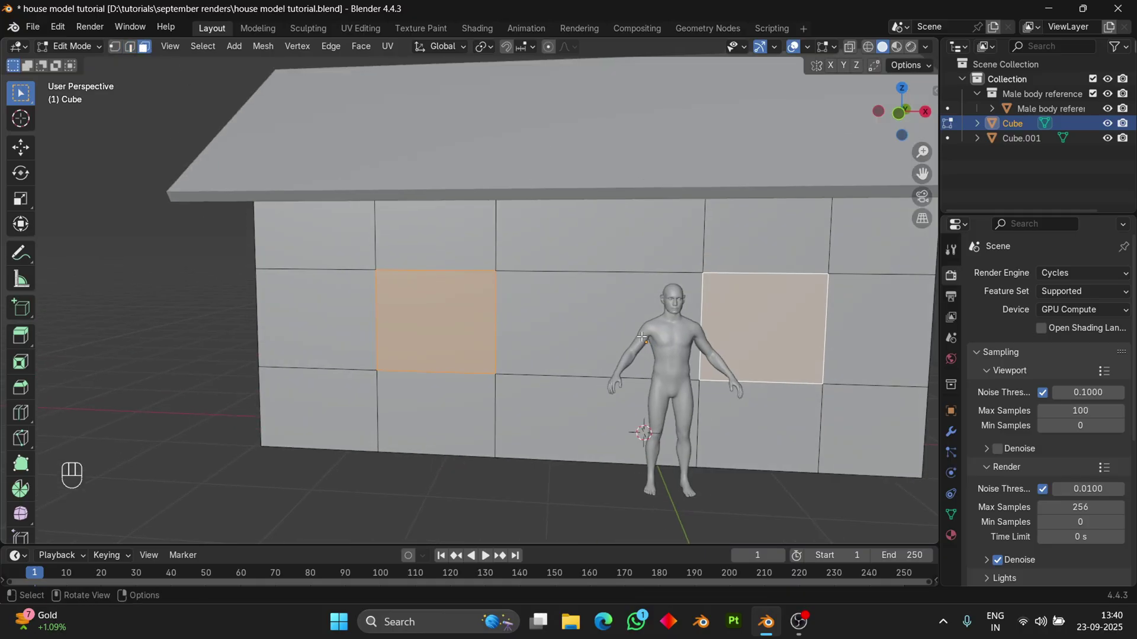
key("alt+e")
left_click(642, 336)
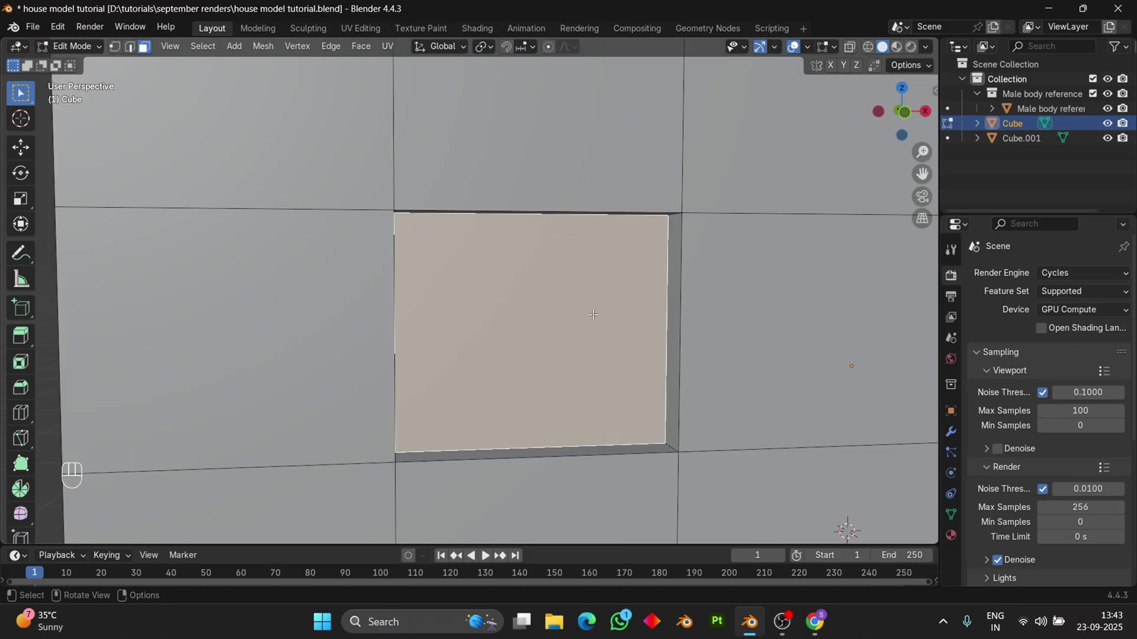
- Separate the recessed window panel into its own object and inset its face for a frame border
key("p")
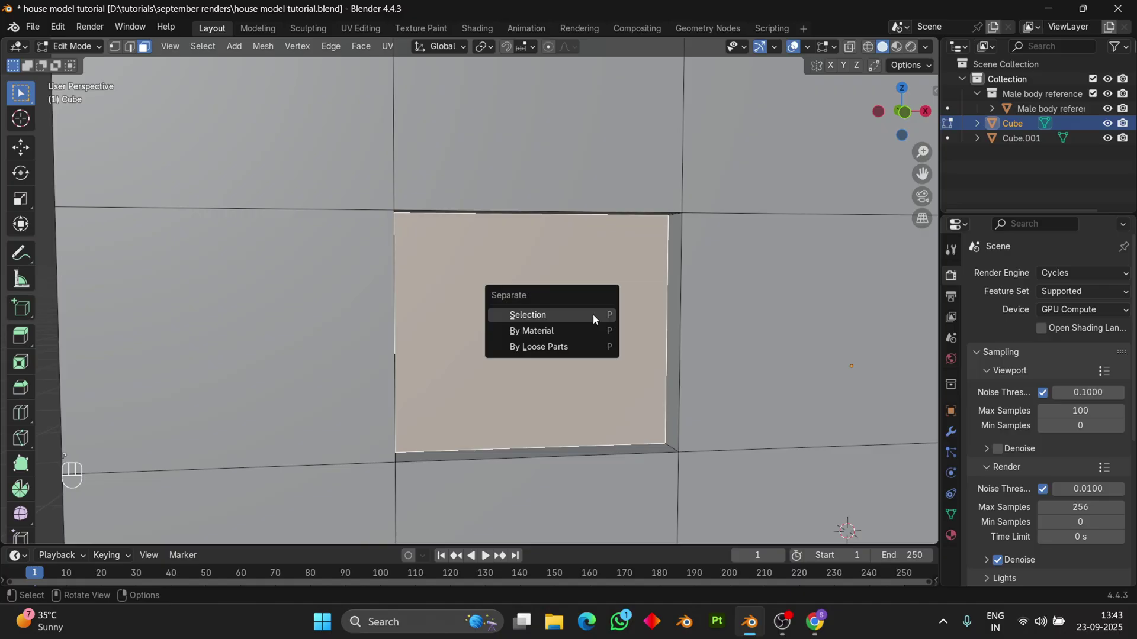
left_click(592, 314)
key("Tab")
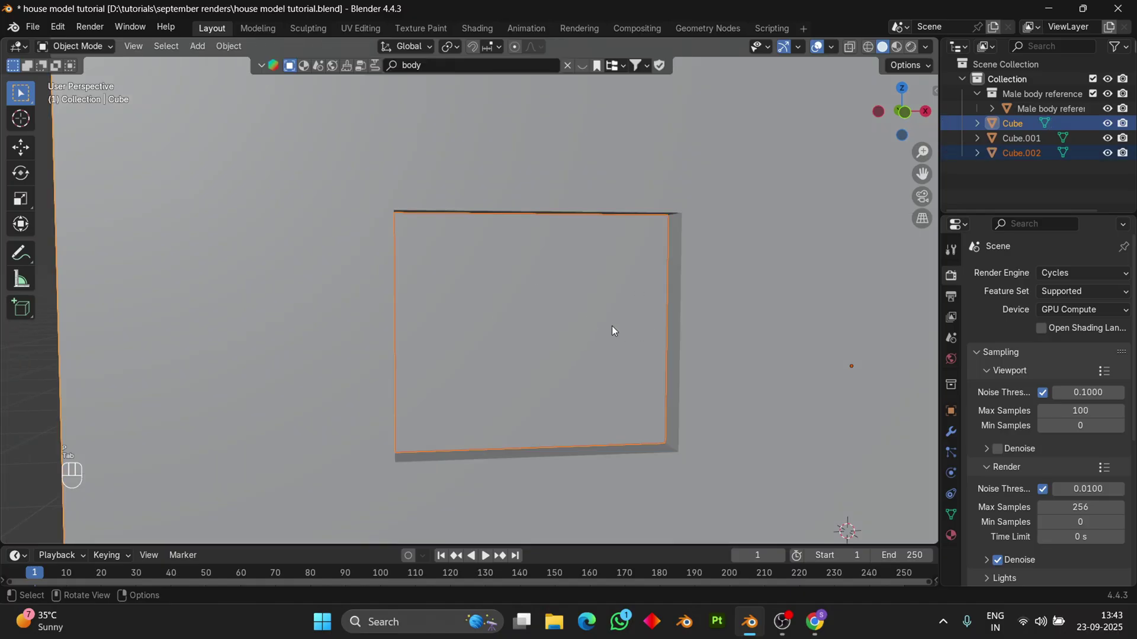
key("Tab")
left_click(401, 259)
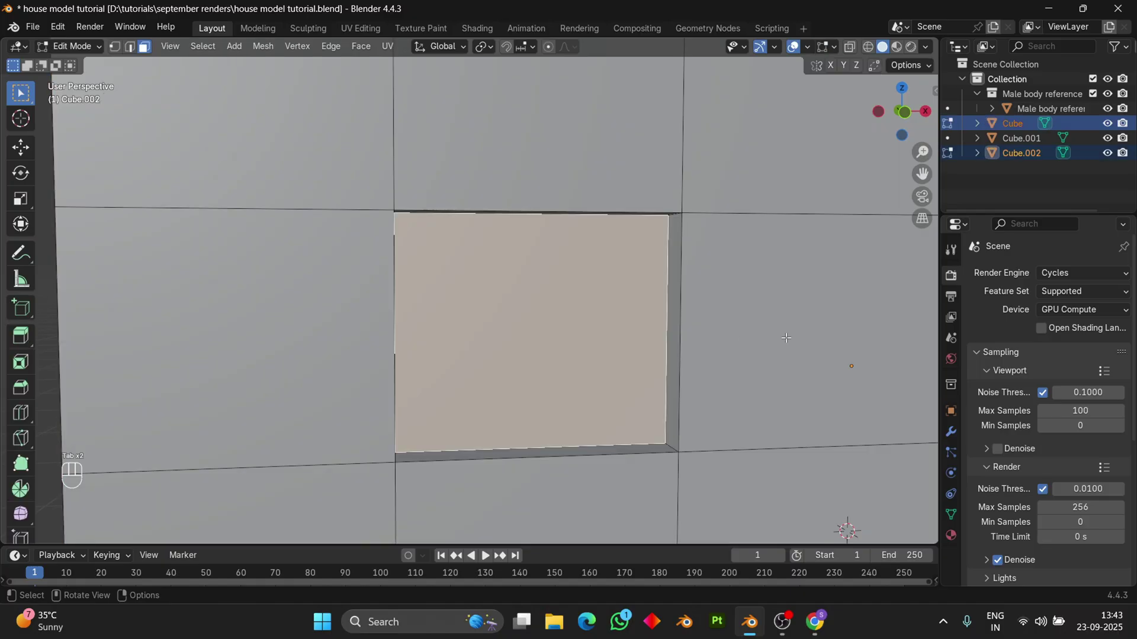
key("i")
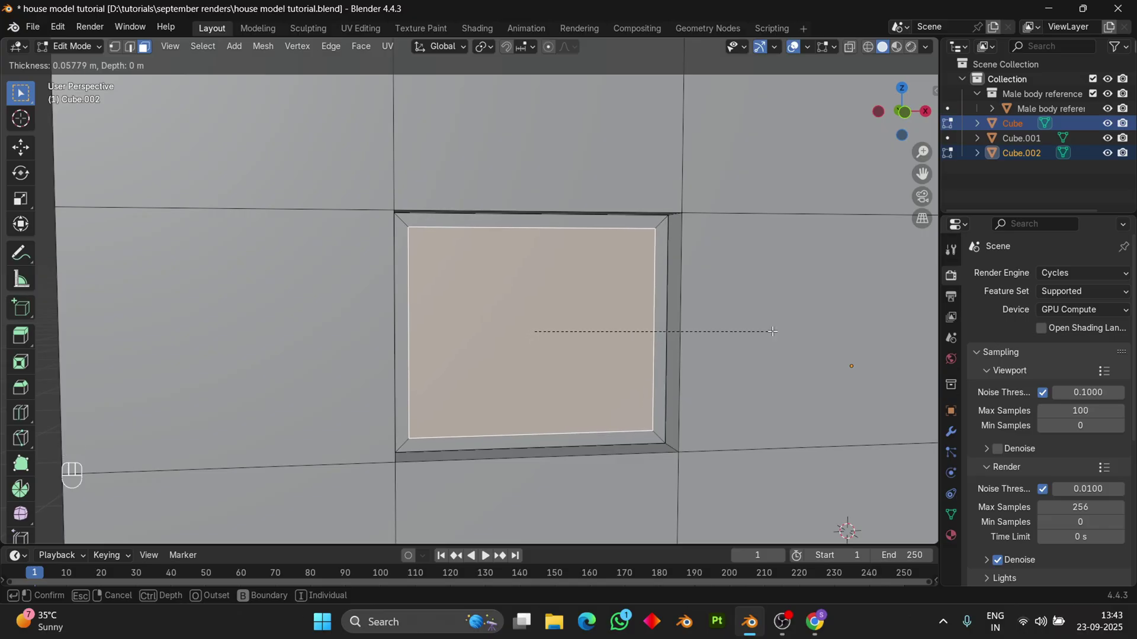
left_click(761, 332)
scroll(625, 306, "up", 2)
- Separate the inset inner pane into another object and select it
middle_click_drag(624, 307, 523, 344)
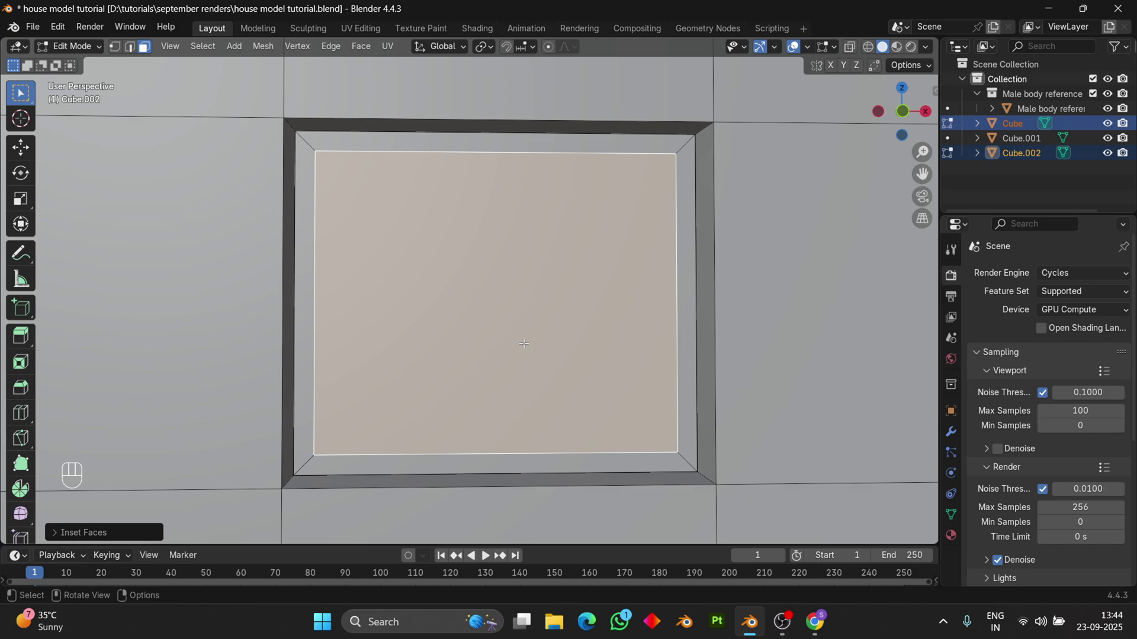
key("p")
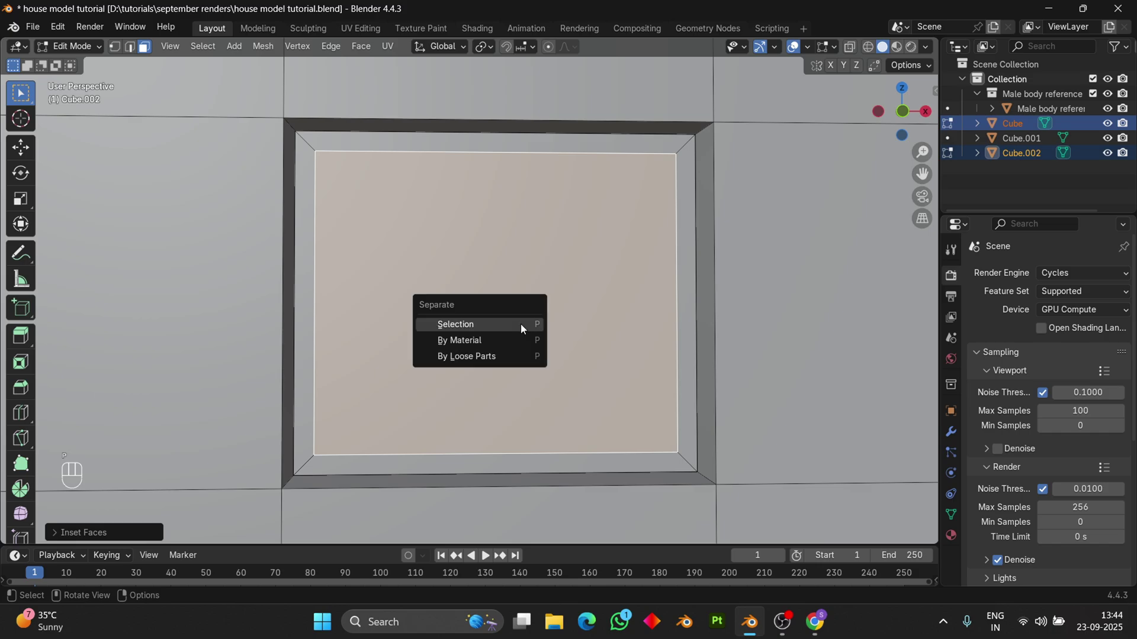
left_click(521, 323)
key("Tab")
left_click(574, 251)
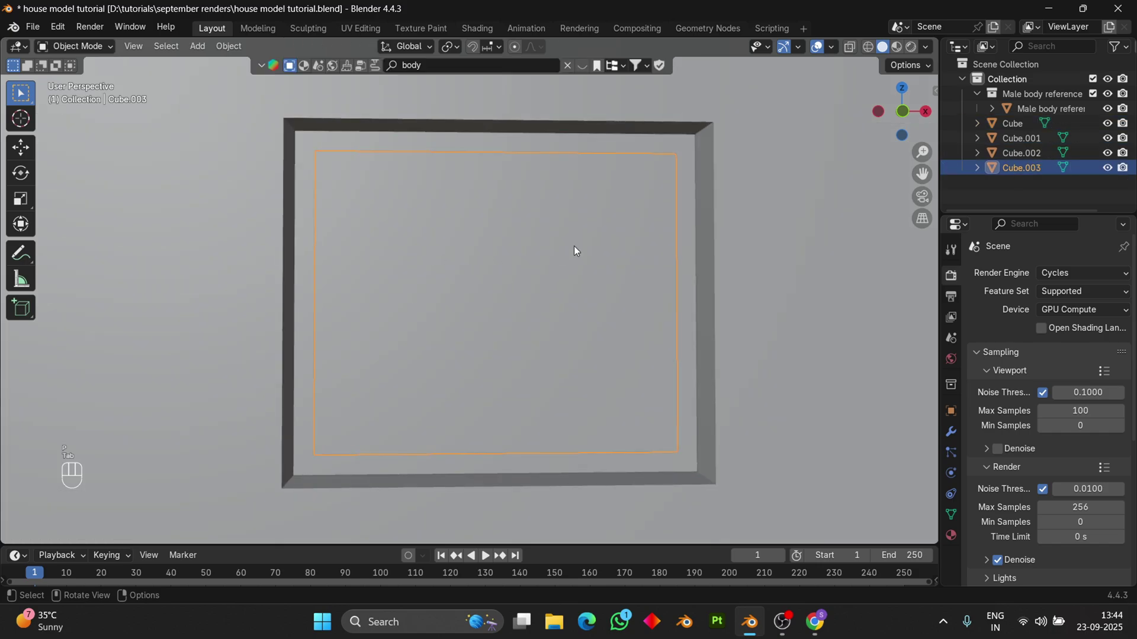
middle_click_drag(638, 308, 596, 352)
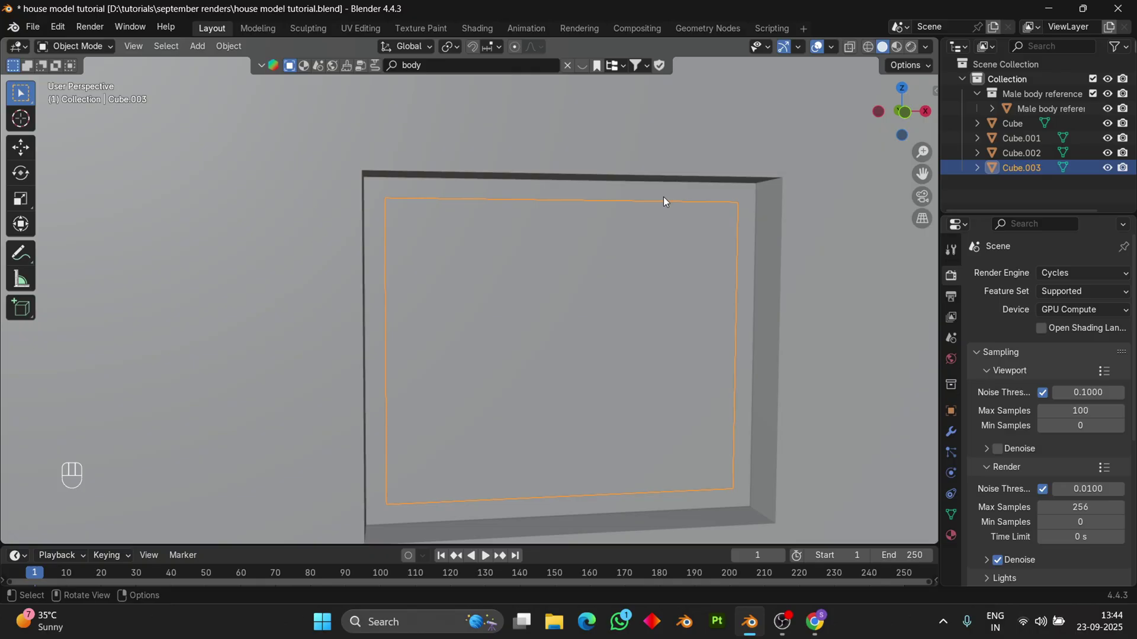
- Extrude all faces of the outer window frame (Cube.002) along normals to give it thickness
left_click(662, 202)
key("Tab")
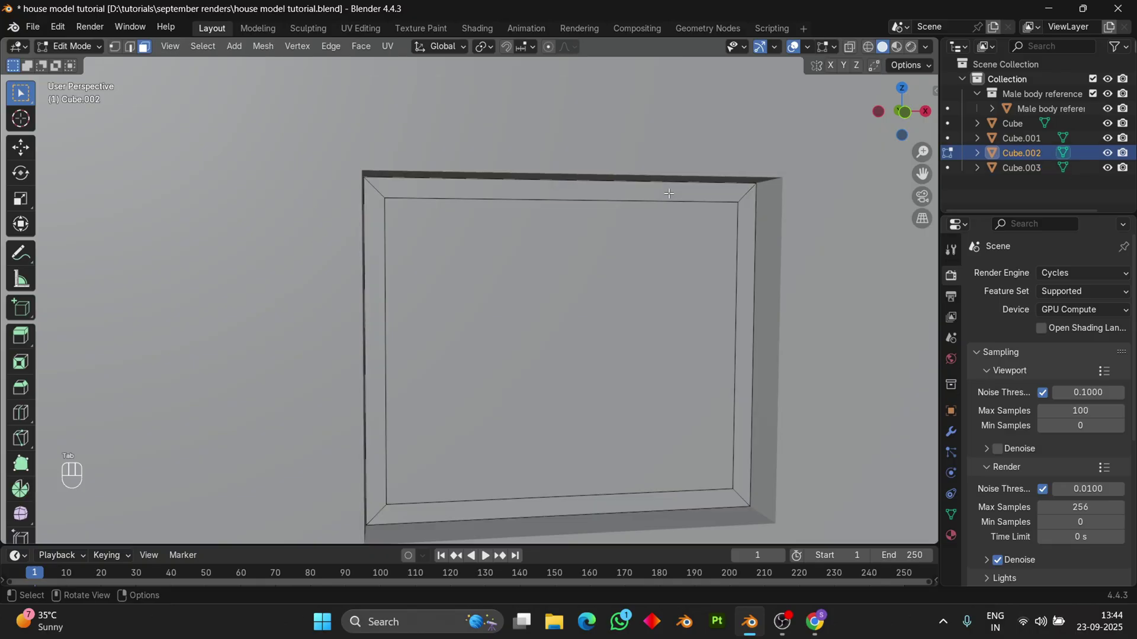
middle_click_drag(669, 193, 668, 199)
key("a")
middle_click_drag(633, 237, 673, 234)
key("alt+e")
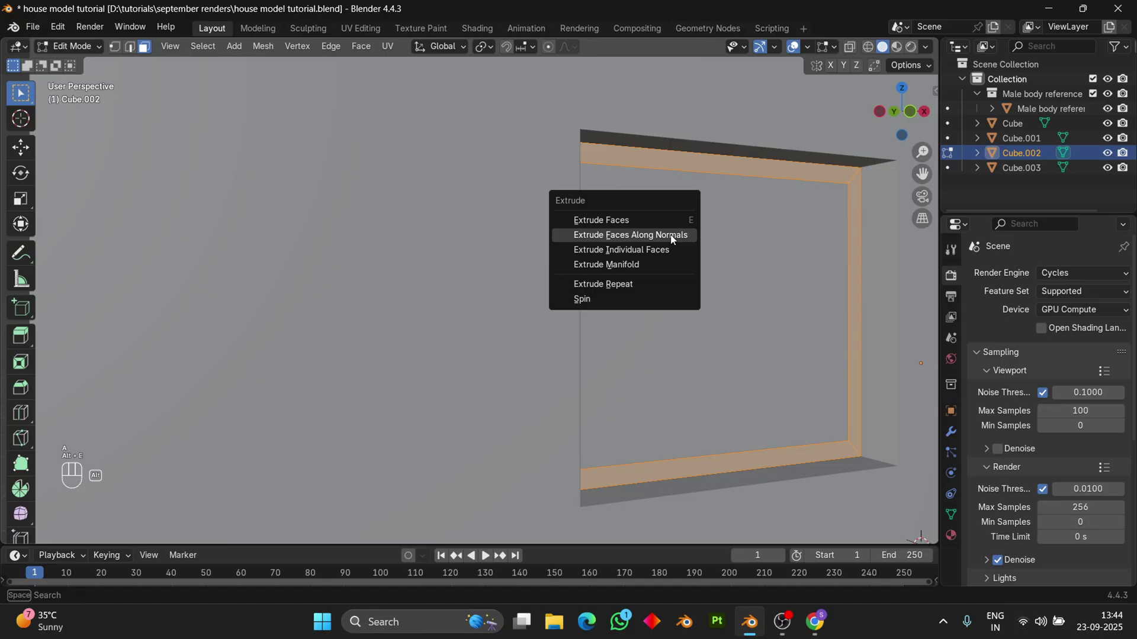
left_click(672, 233)
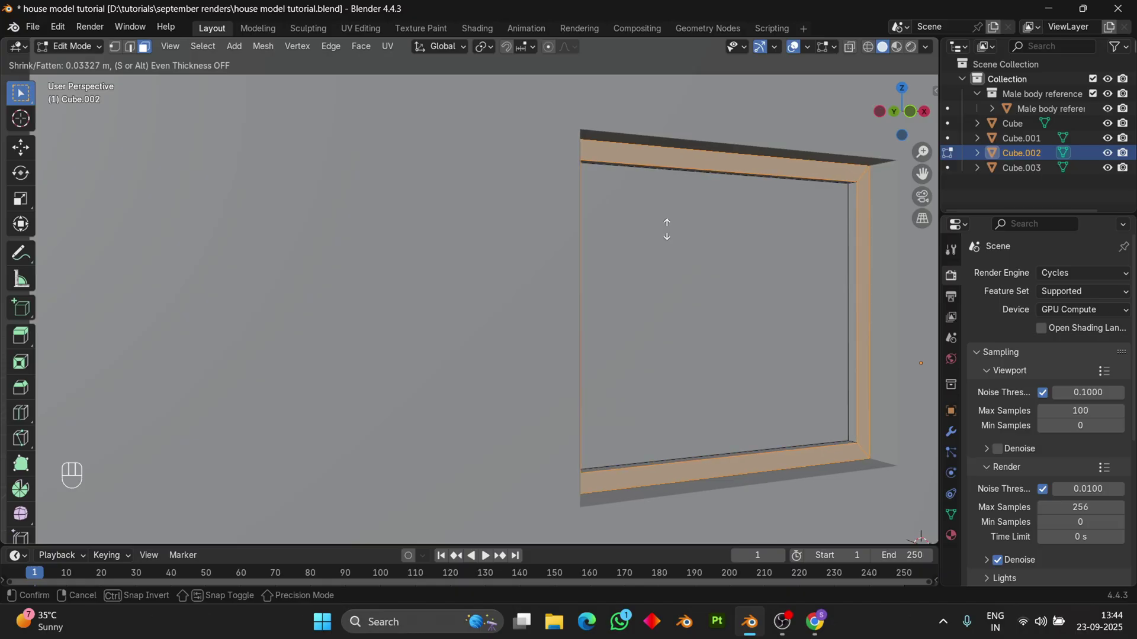
left_click(666, 231)
- Select the inner pane object (Cube.003) and enter Edit Mode on it
middle_click_drag(666, 231, 635, 267)
scroll(636, 266, "down", 4)
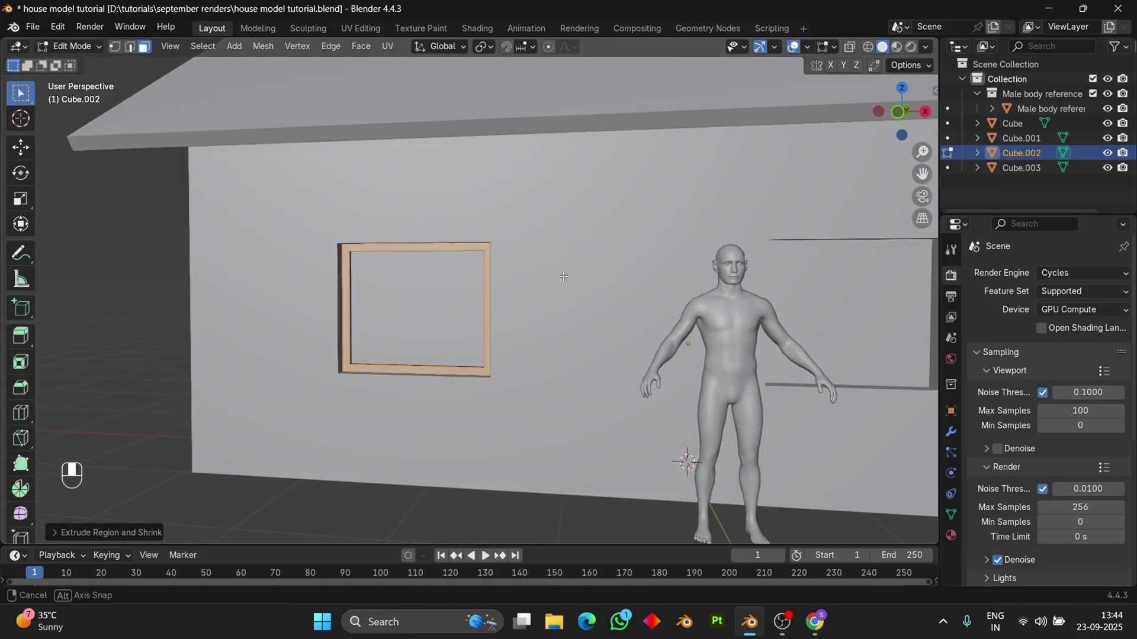
scroll(626, 294, "up", 4)
mouse_move(617, 312)
middle_mouse_down()
mouse_move(632, 303)
mouse_move(614, 255)
mouse_move(571, 260)
middle_mouse_up()
key("Tab")
left_click(647, 297)
key("Tab")
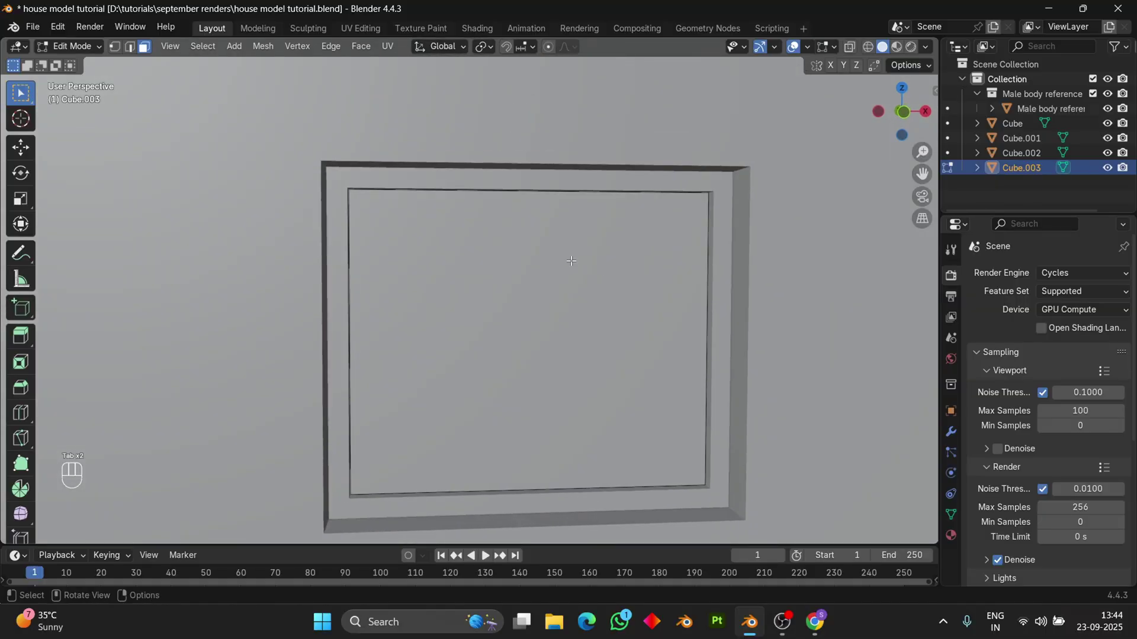
- Loop-cut the pane down the middle and bevel the edge into a wide divider strip
key("ctrl+r")
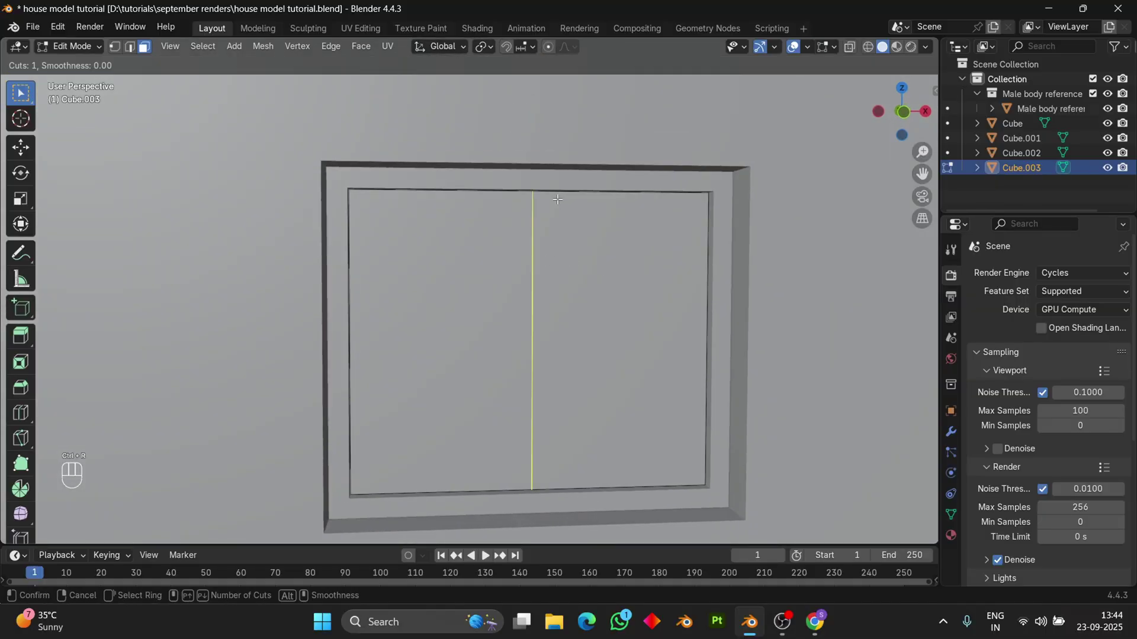
left_click(557, 198)
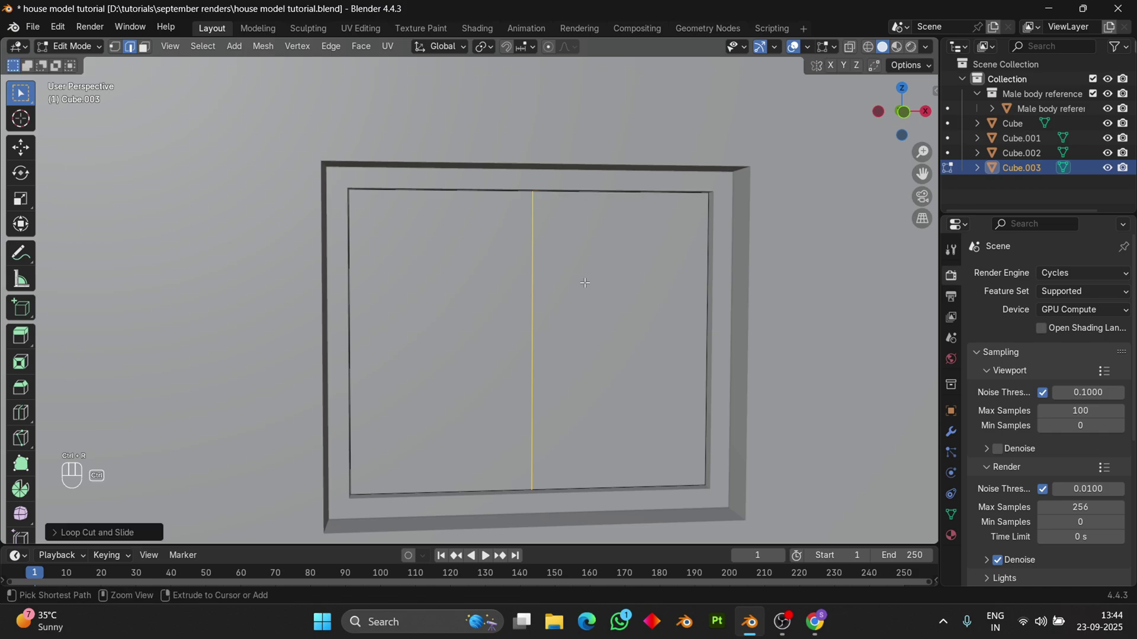
key("ctrl+b")
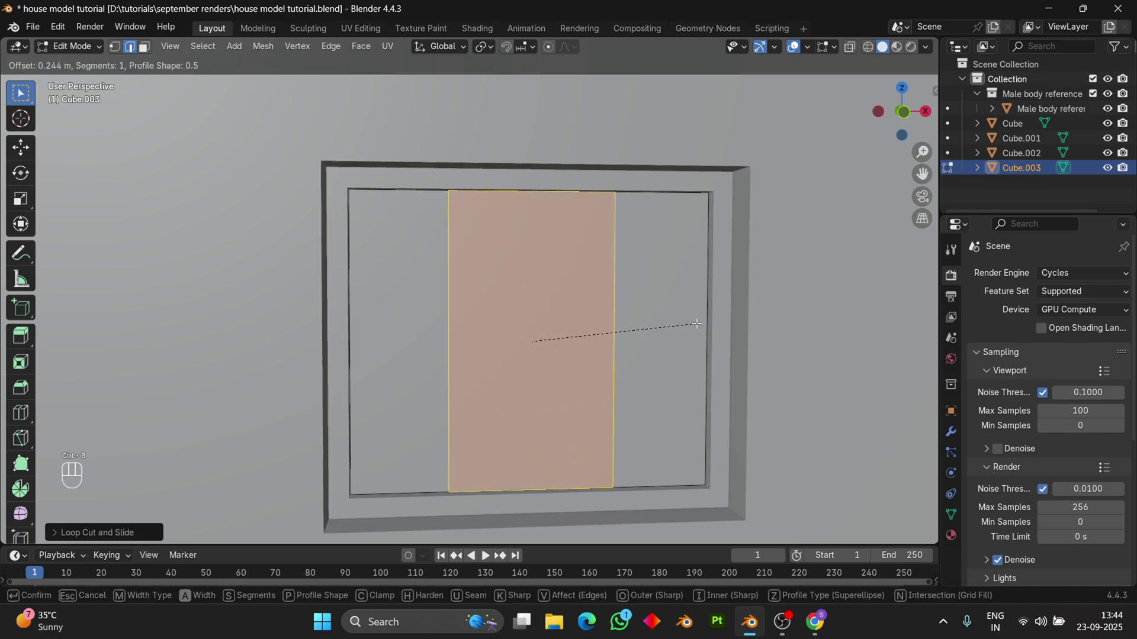
left_click(679, 321)
middle_click_drag(679, 321, 664, 327)
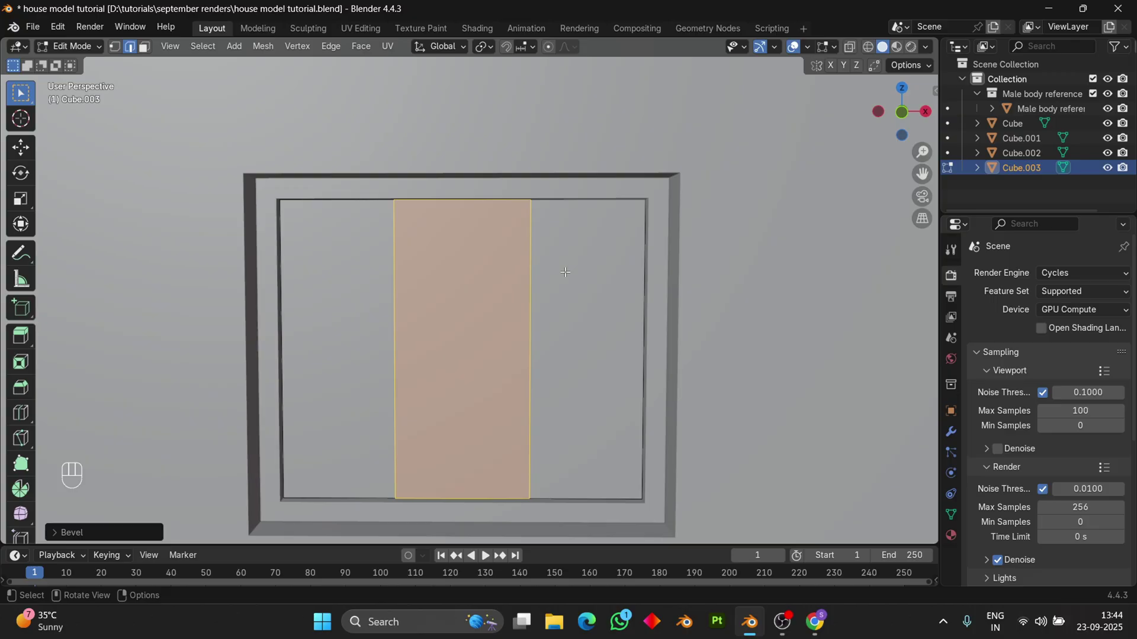
- Inset the pane sections and separate the inner glass faces into a new object (Cube.004)
left_click(143, 46)
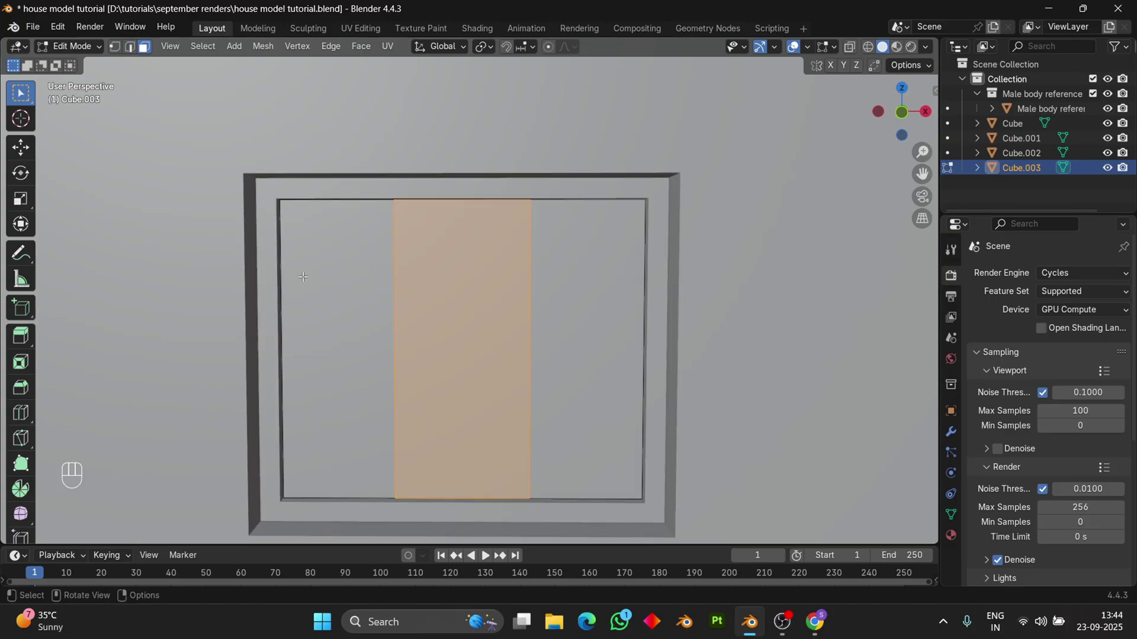
left_click(338, 347, "shift")
left_click(580, 311, "shift")
left_click(466, 305, "shift")
key("i")
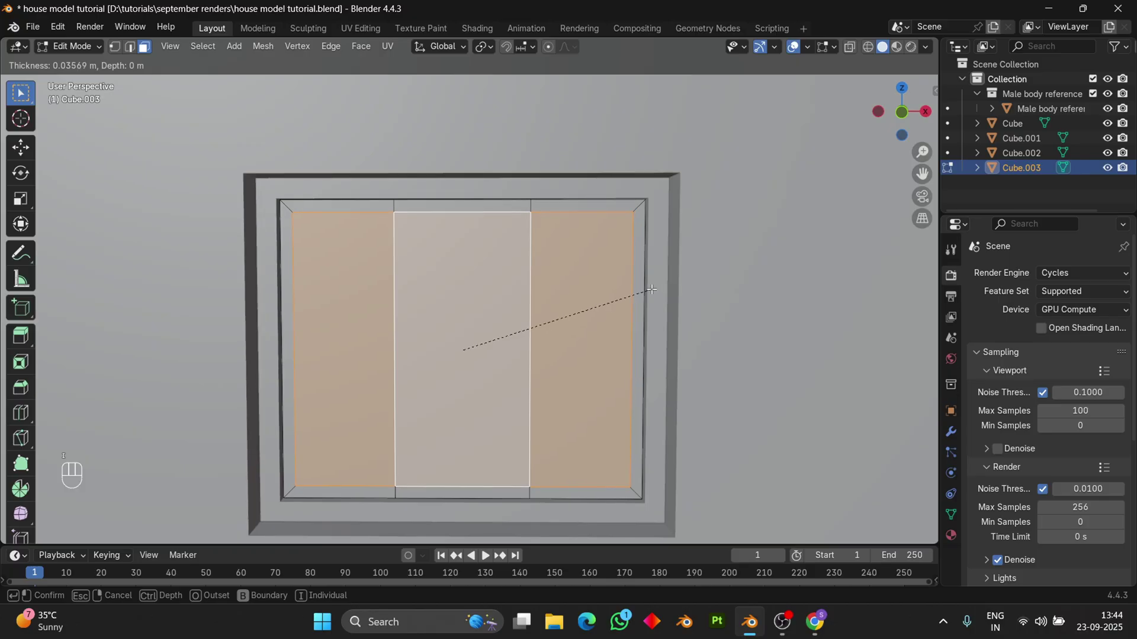
left_click(650, 289)
key("p")
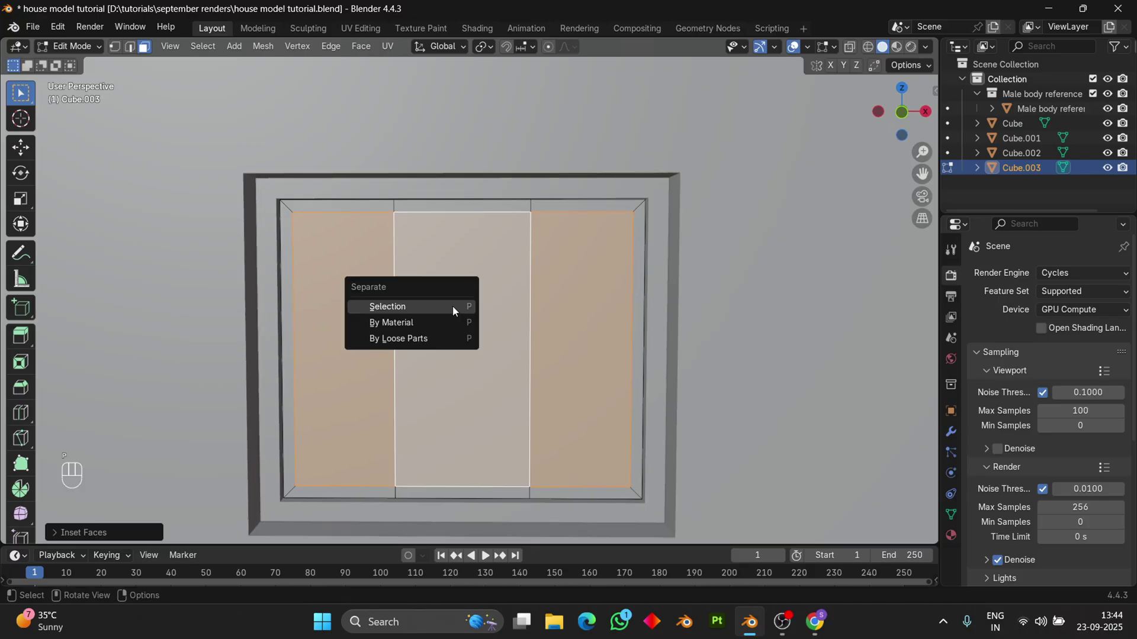
left_click(451, 306)
middle_click_drag(452, 305, 579, 321)
- Extrude all faces of the pane frame (Cube.003) along normals to give it thickness
key("Tab")
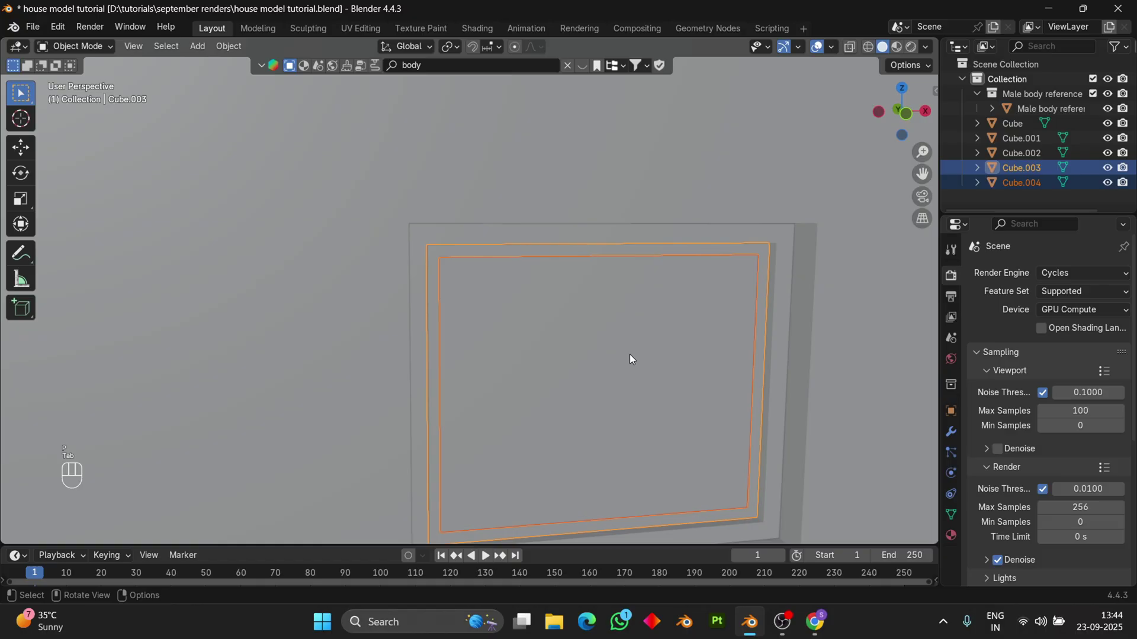
scroll(630, 355, "down", 4)
scroll(622, 339, "down", 1)
scroll(667, 346, "up", 3)
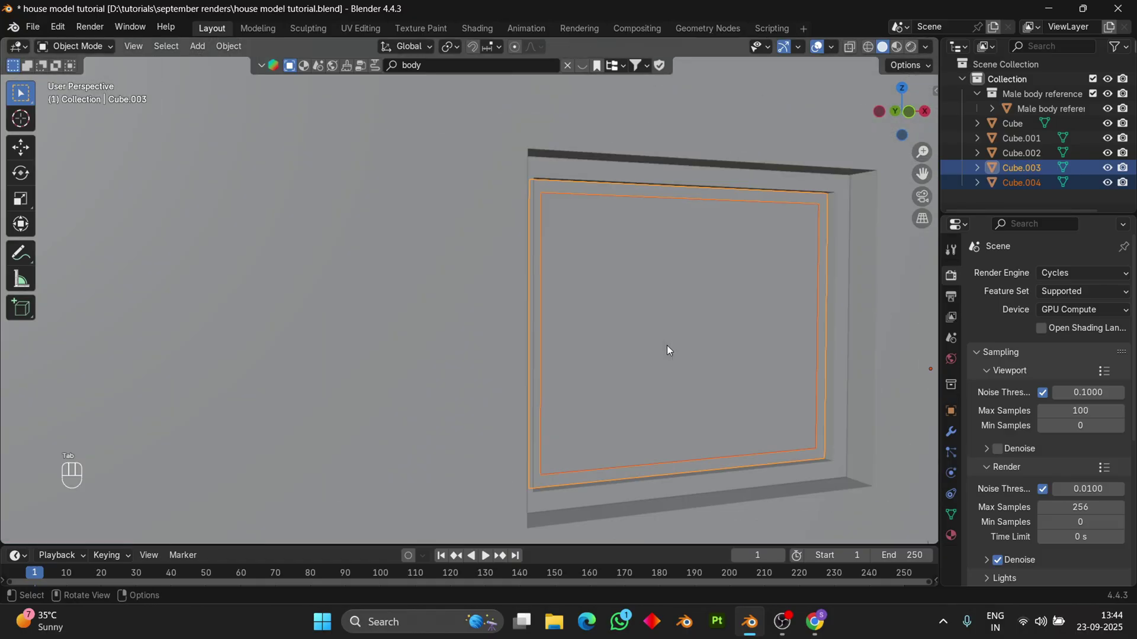
scroll(747, 357, "up", 3)
left_click(838, 239)
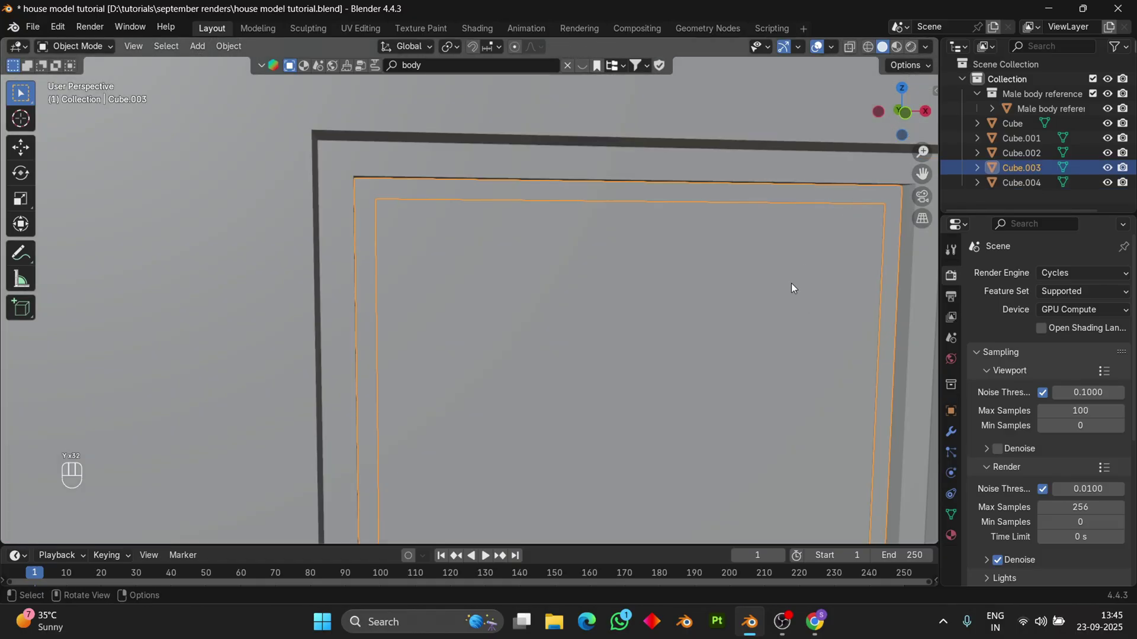
key("Tab")
scroll(724, 266, "down", 3)
key("a")
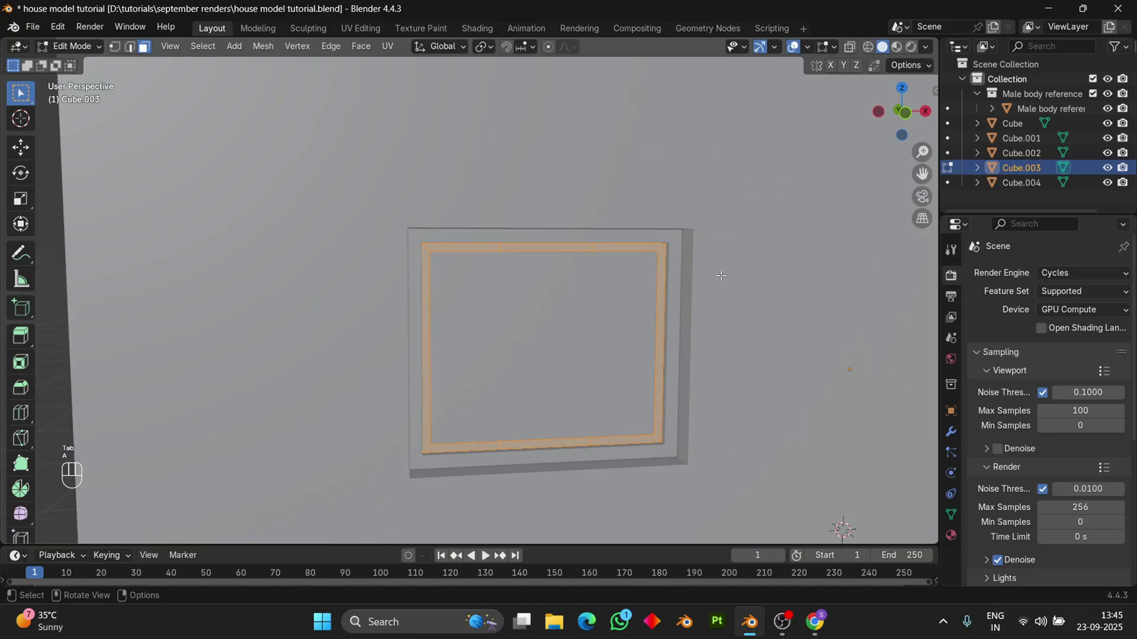
scroll(721, 275, "up", 2)
middle_click_drag(722, 277, 727, 281)
key("alt+e")
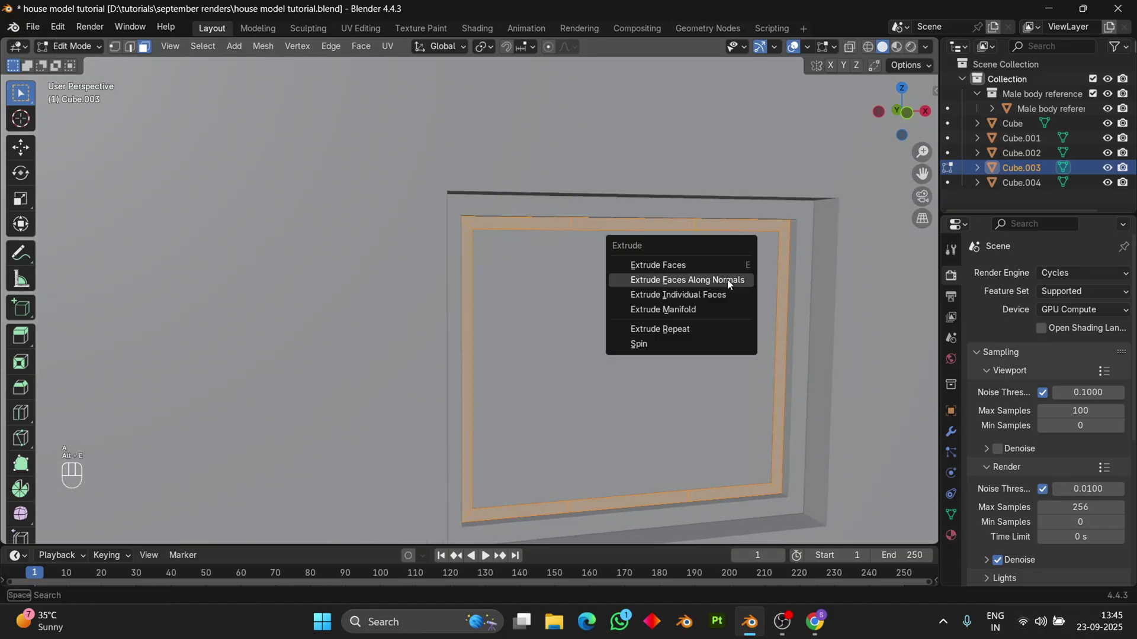
left_click(728, 281)
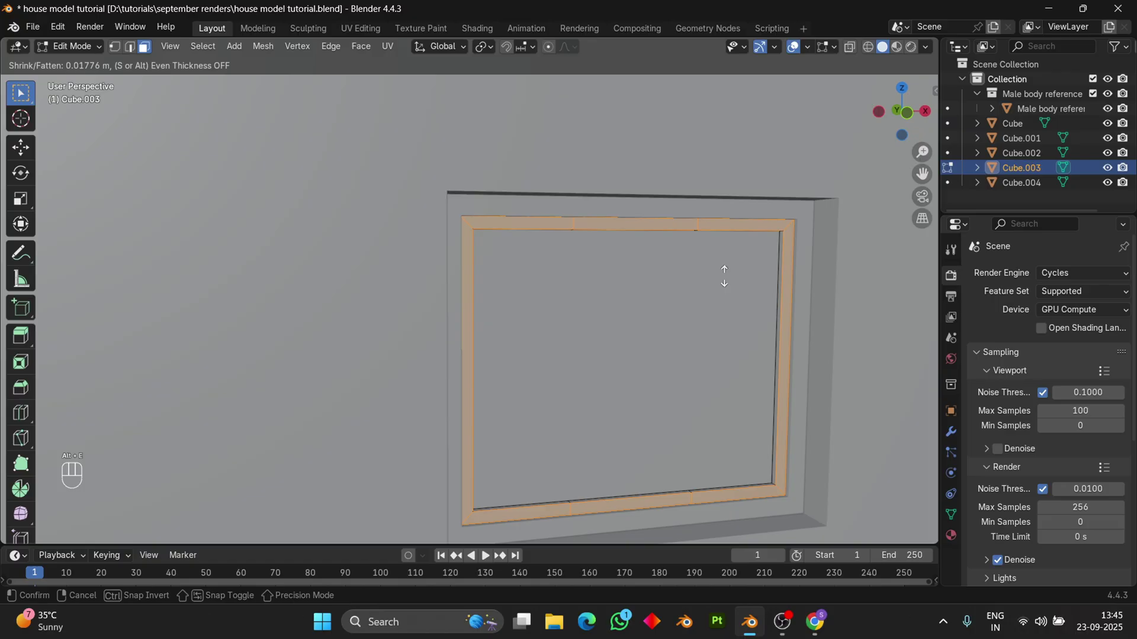
left_click(724, 276)
- Return to Object Mode, select the inner window pane and view the wall at an angle
key("Tab")
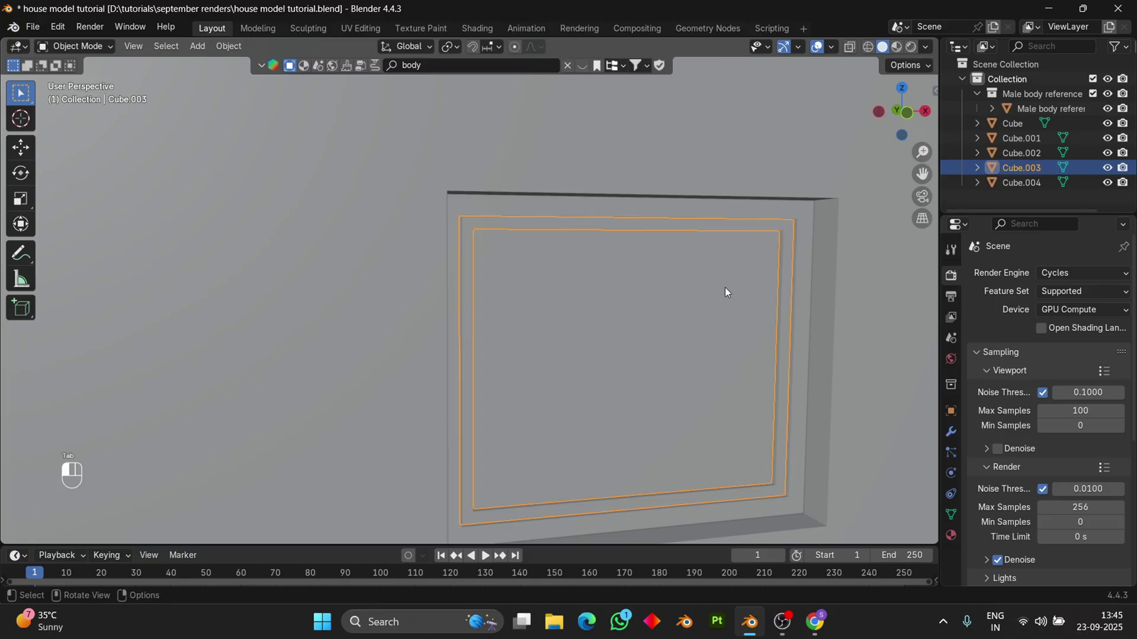
left_click(725, 287)
scroll(646, 386, "down", 5)
middle_click_drag(630, 381, 557, 347)
scroll(491, 320, "up", 3)
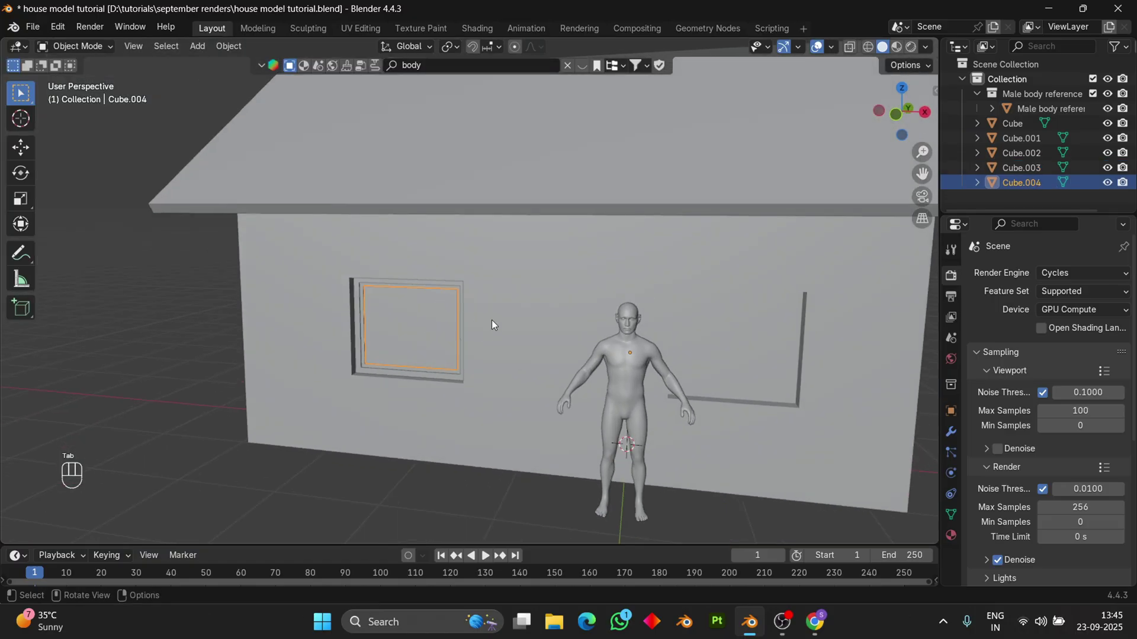
scroll(454, 321, "up", 2)
middle_click_drag(454, 321, 420, 311)
- Select the house body, switch the bottom area to the Shader Editor and name its material wall
left_click(311, 262)
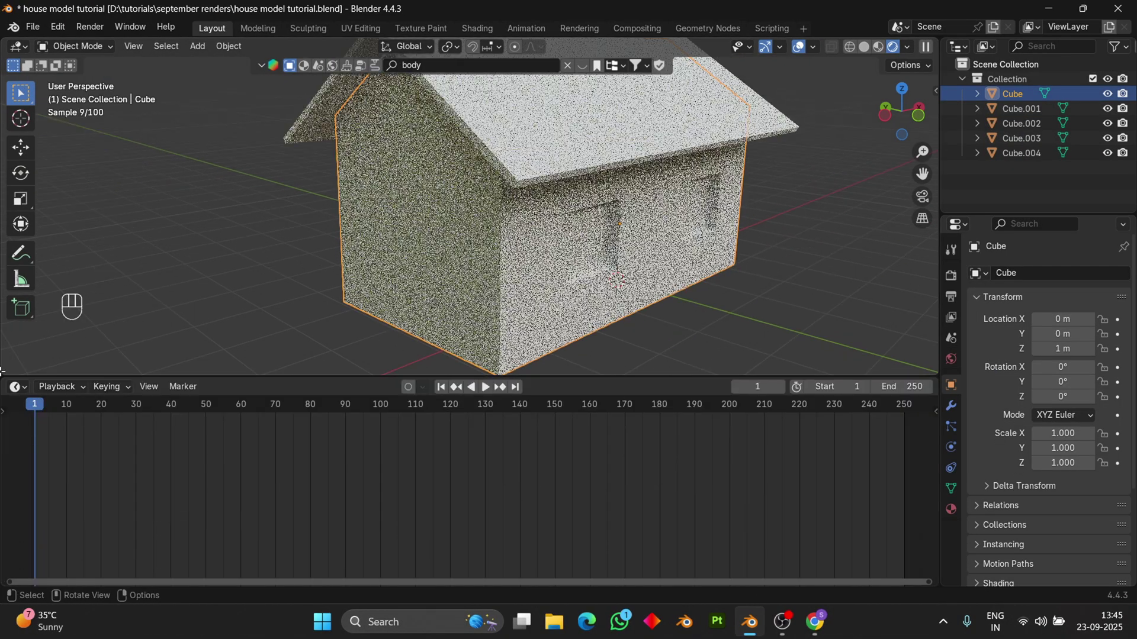
left_click(14, 387)
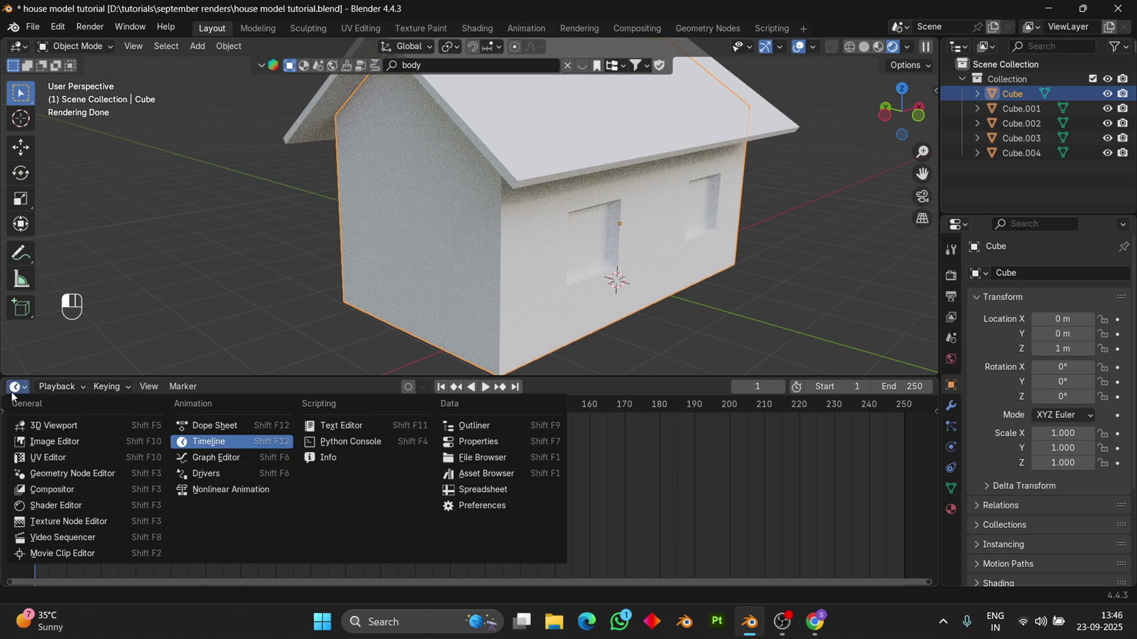
left_click(52, 506)
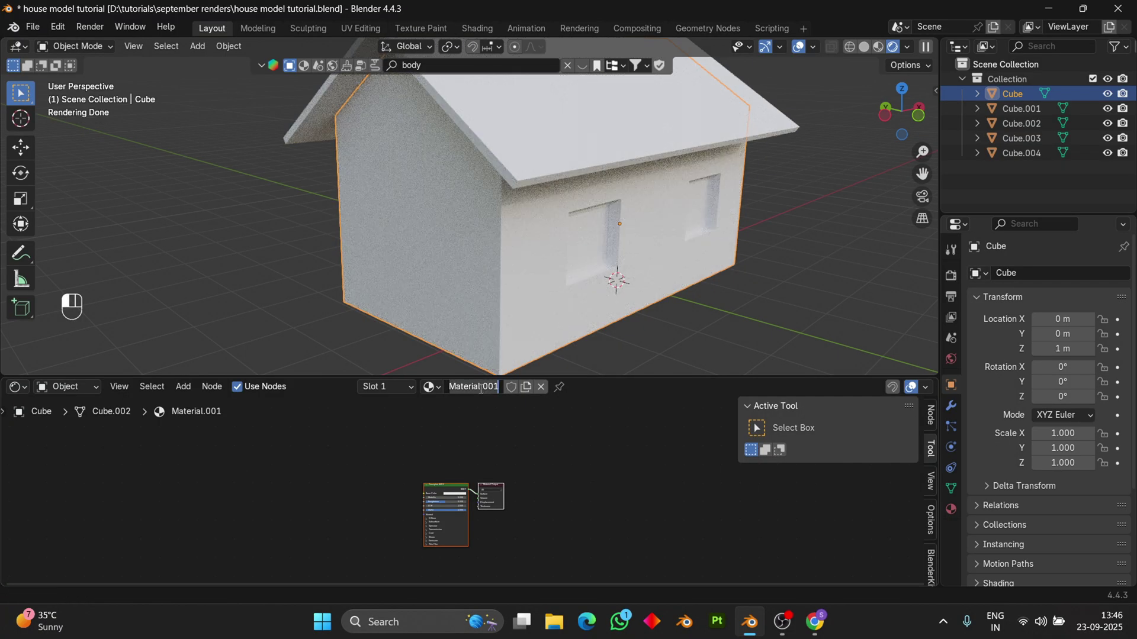
type("wall")
key("Return")
scroll(429, 454, "up", 3)
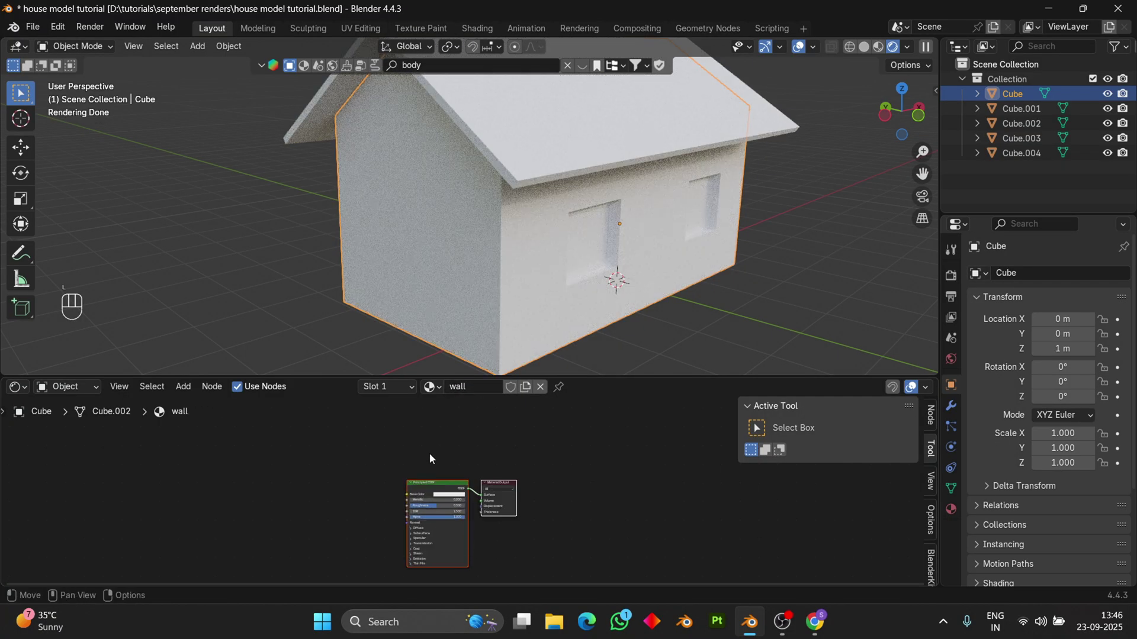
middle_click_drag(430, 453, 575, 446)
- Load the cracked concrete texture maps into the wall material with Ctrl+Shift+T
key("ctrl+shift+t")
left_click(646, 200, "ctrl")
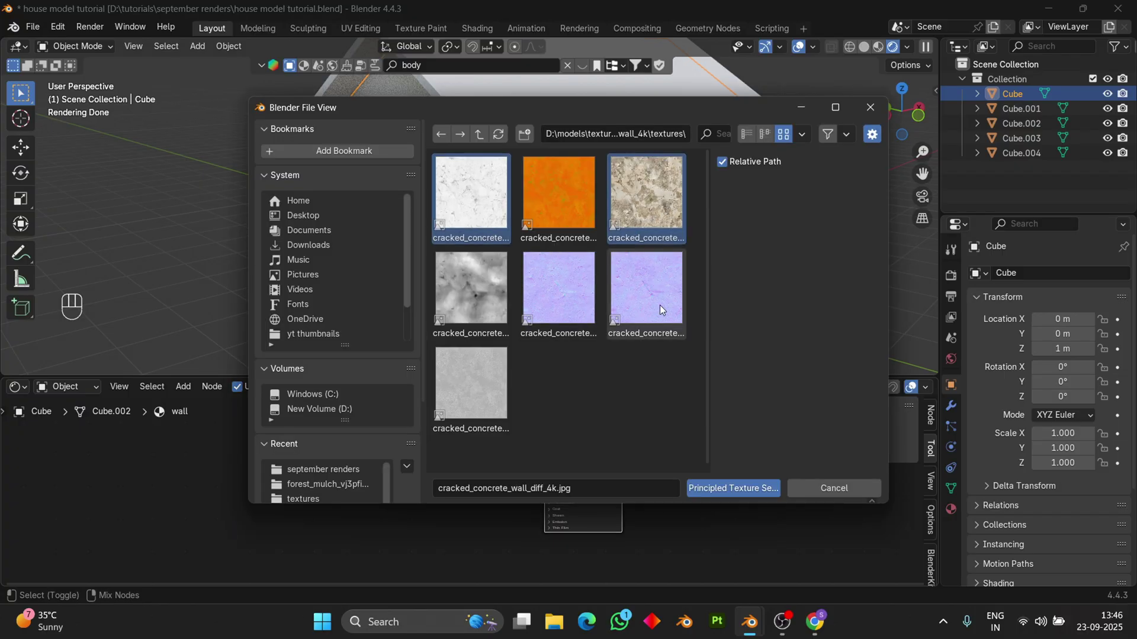
left_click(466, 398, "ctrl")
key("Return")
mouse_move(481, 345)
middle_mouse_down()
mouse_move(588, 256)
mouse_move(640, 250)
mouse_move(629, 254)
middle_mouse_up()
- Cube-project the whole house mesh's UVs and raise the Mapping scale so the texture tiles more densely
key("Tab")
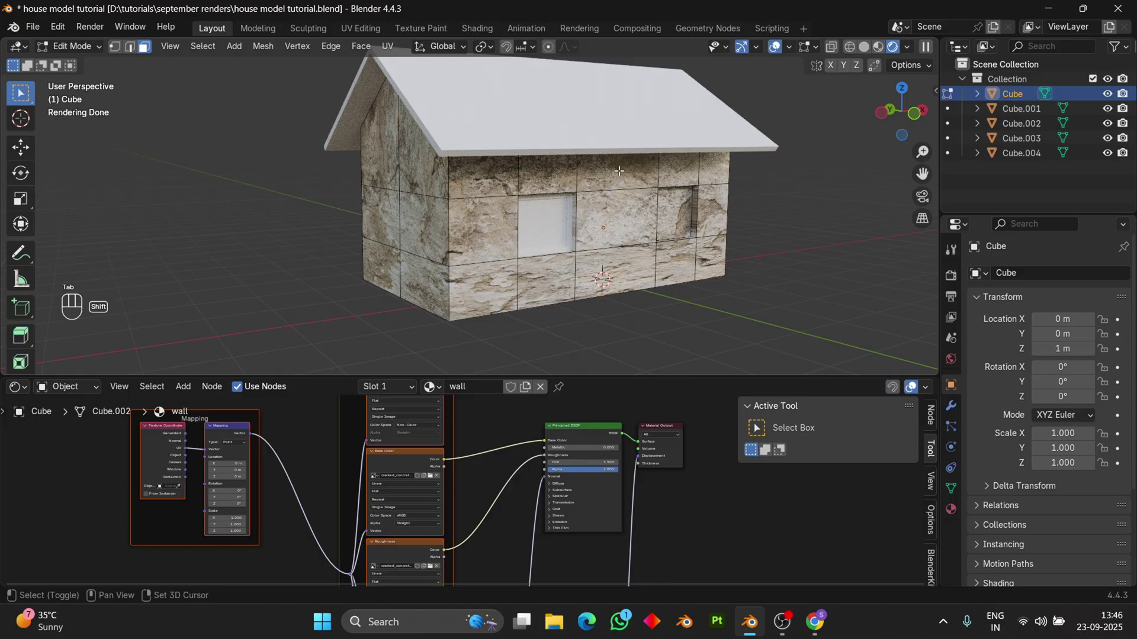
key("a")
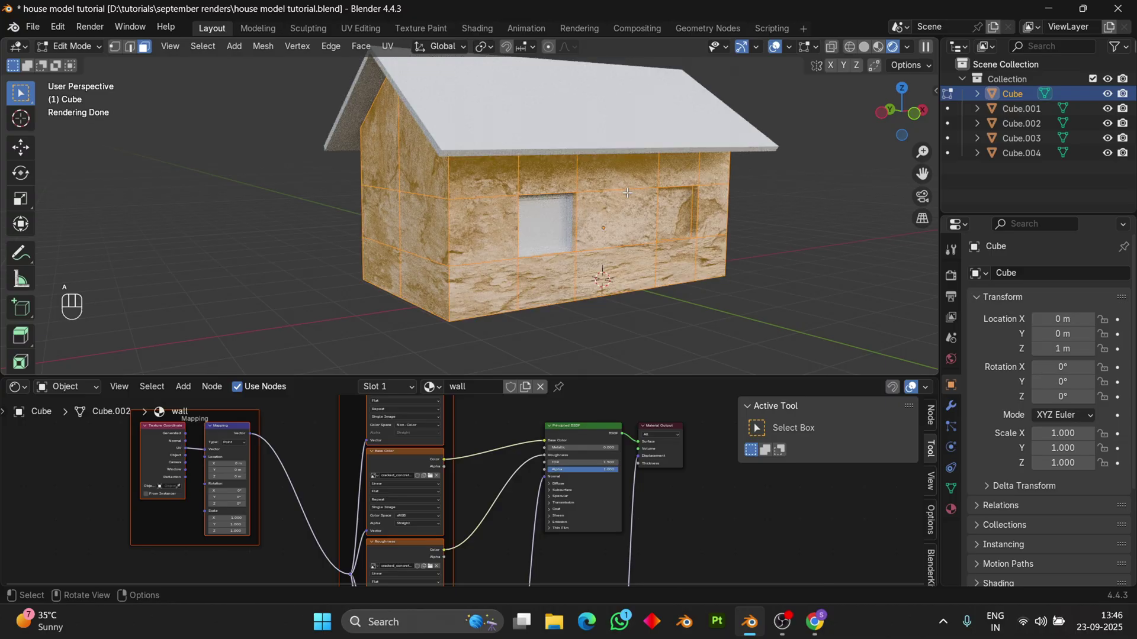
key("u")
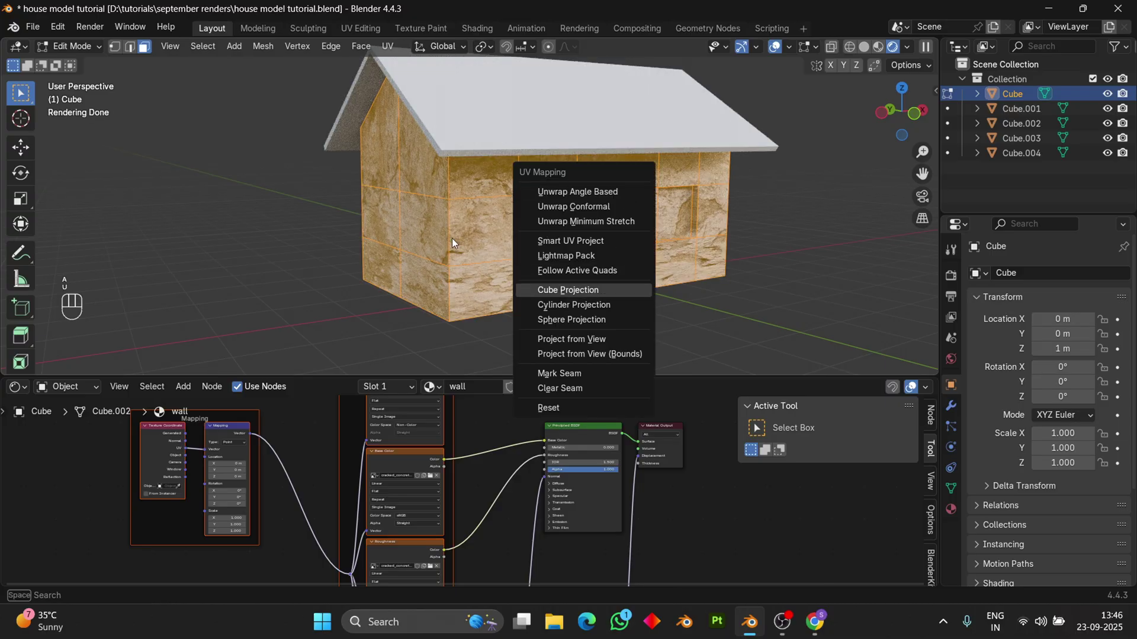
left_click(586, 289)
scroll(420, 480, "up", 3)
middle_click_drag(80, 555, 515, 477)
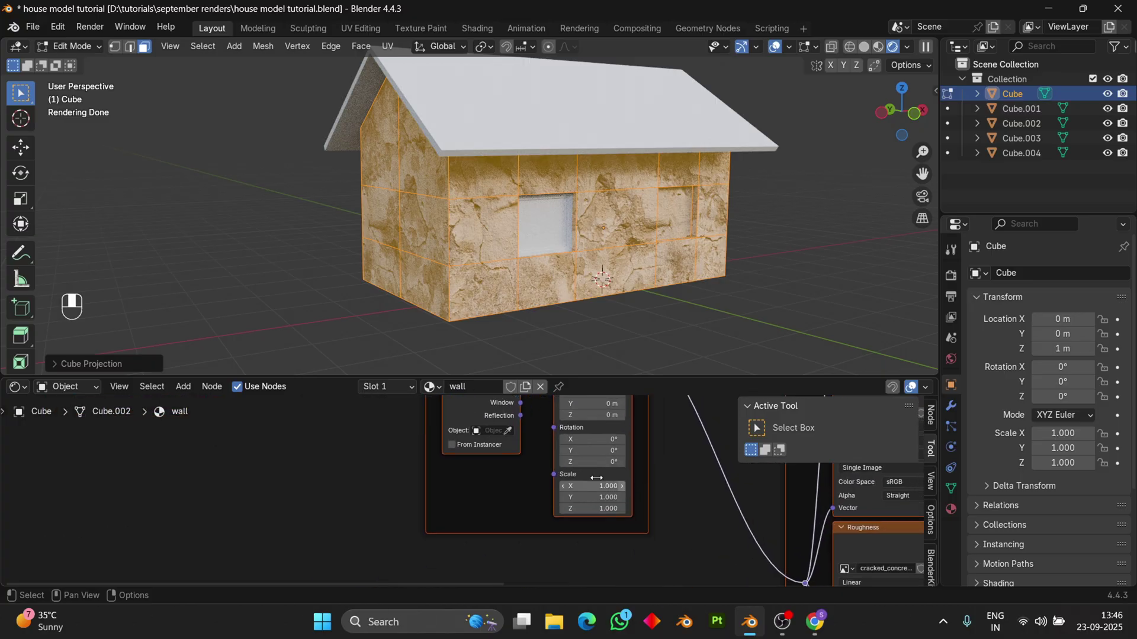
left_click_drag(524, 466, 551, 489)
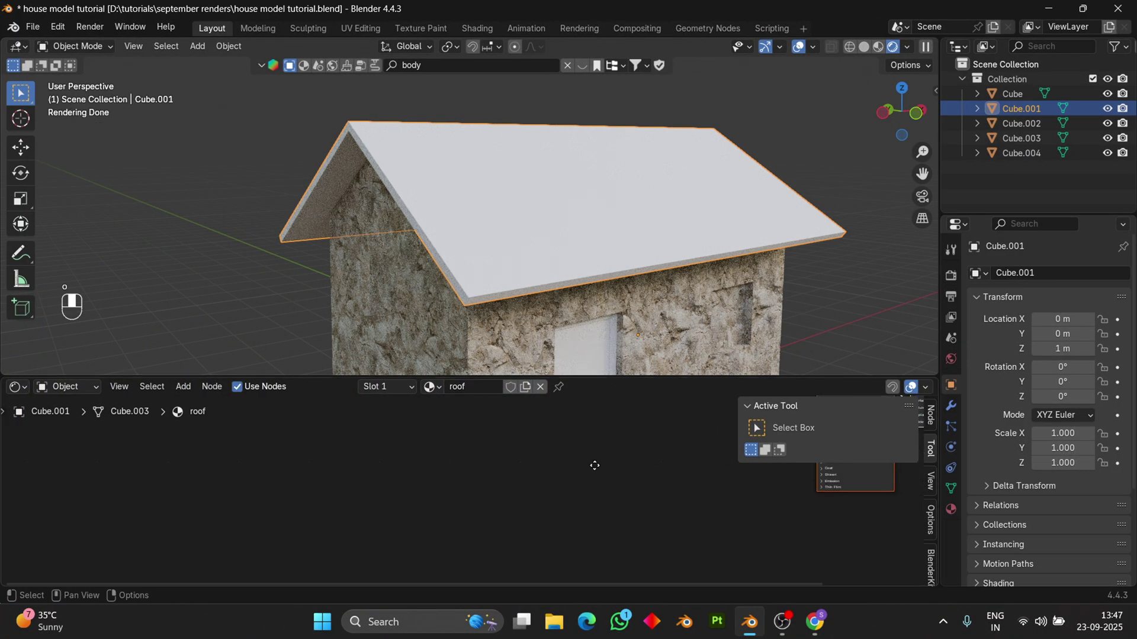
- Load the clay_roof_tiles texture maps onto the roof material
key("Home")
key("ctrl+shift+t")
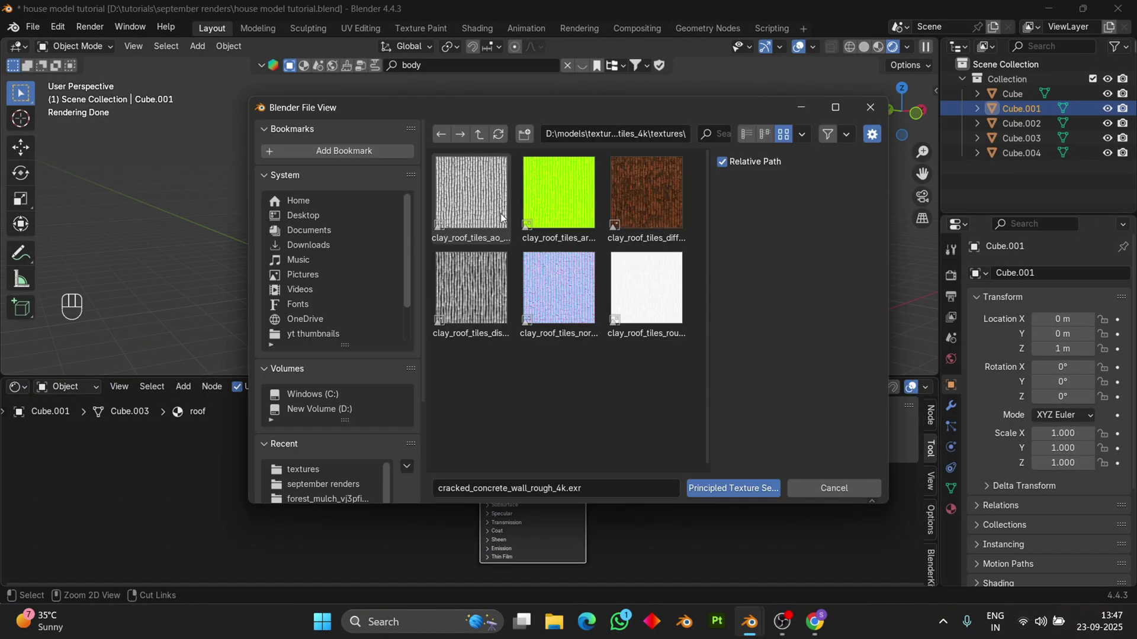
left_click(471, 192)
left_click(613, 197, "ctrl")
left_click(646, 289, "ctrl")
left_click(470, 289, "ctrl")
left_click(708, 486)
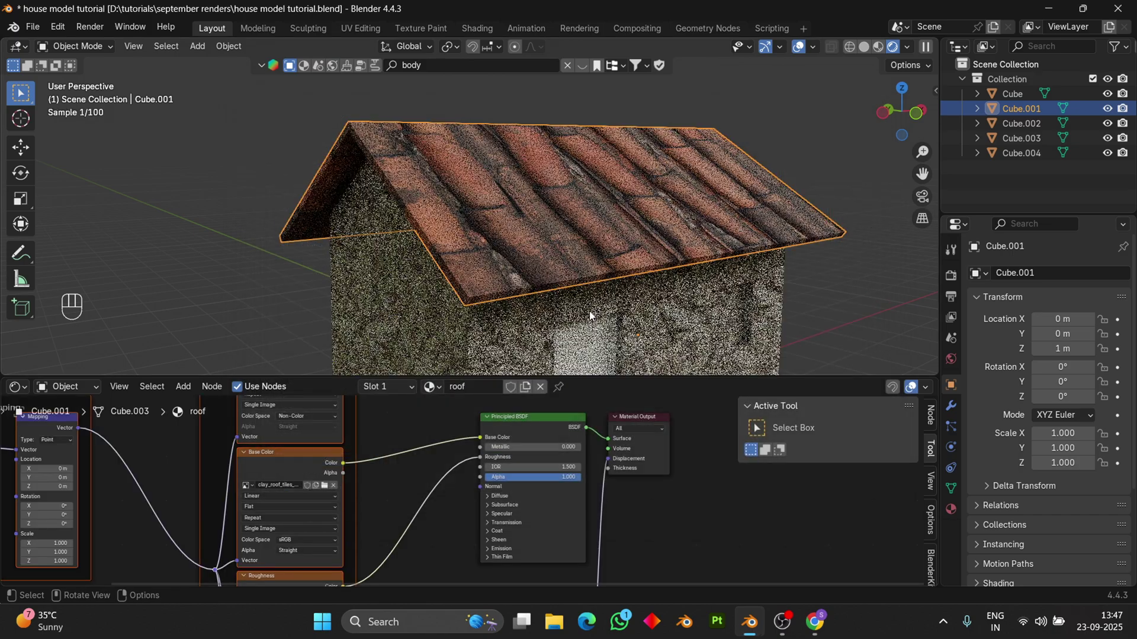
middle_click_drag(568, 260, 610, 236)
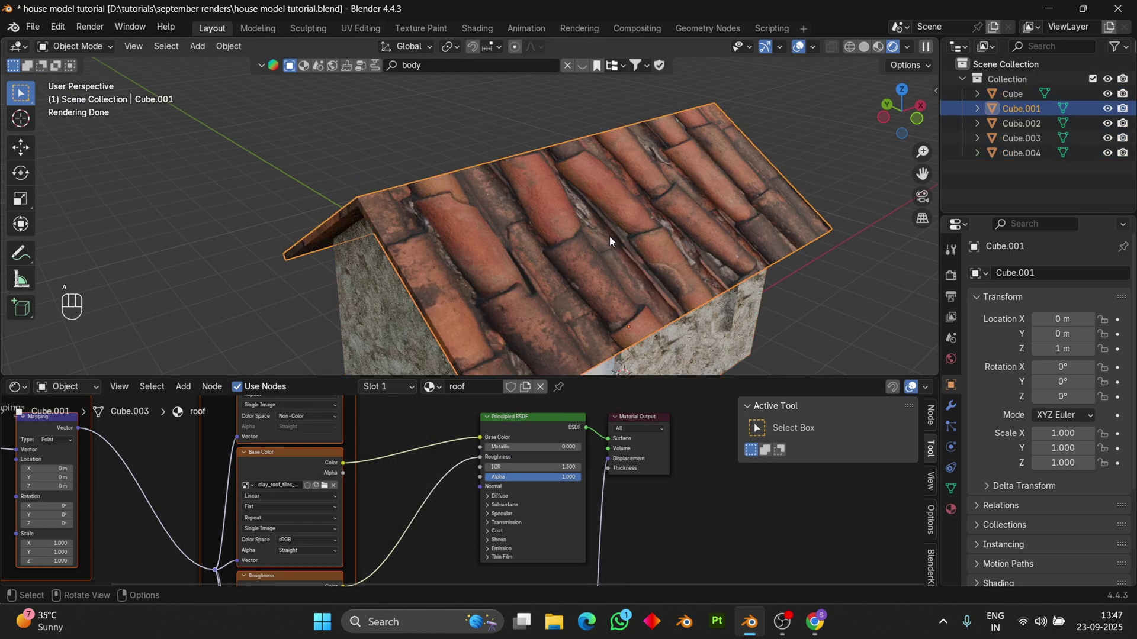
- Cube-project the roof mesh's UVs and set the Mapping scale to 2.3
key("Tab")
key("a")
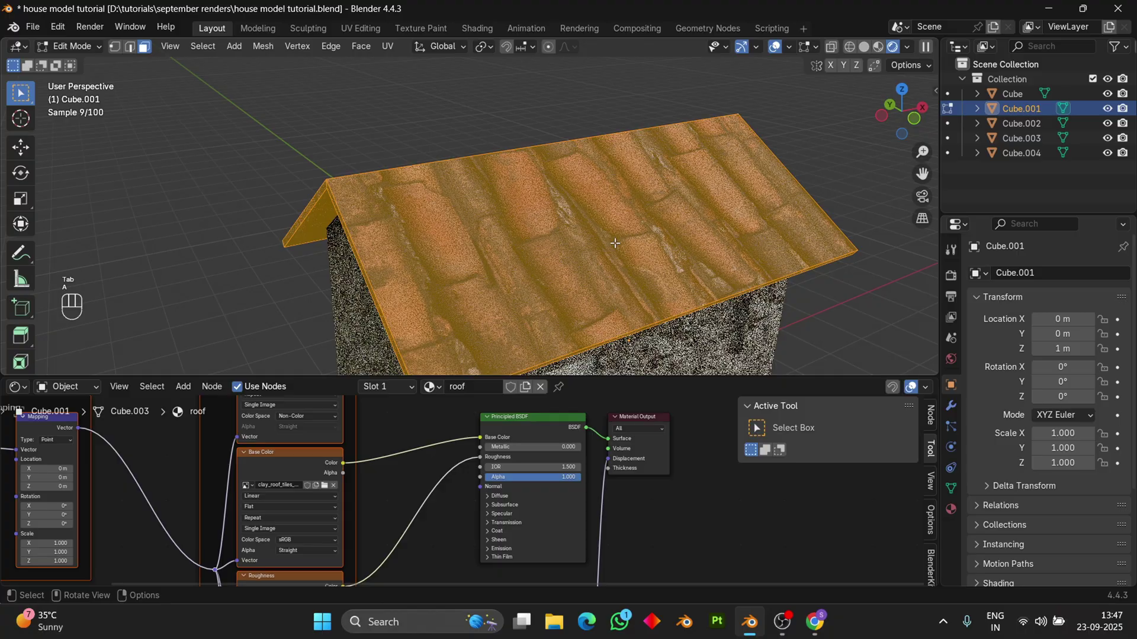
key("u")
left_click(661, 247)
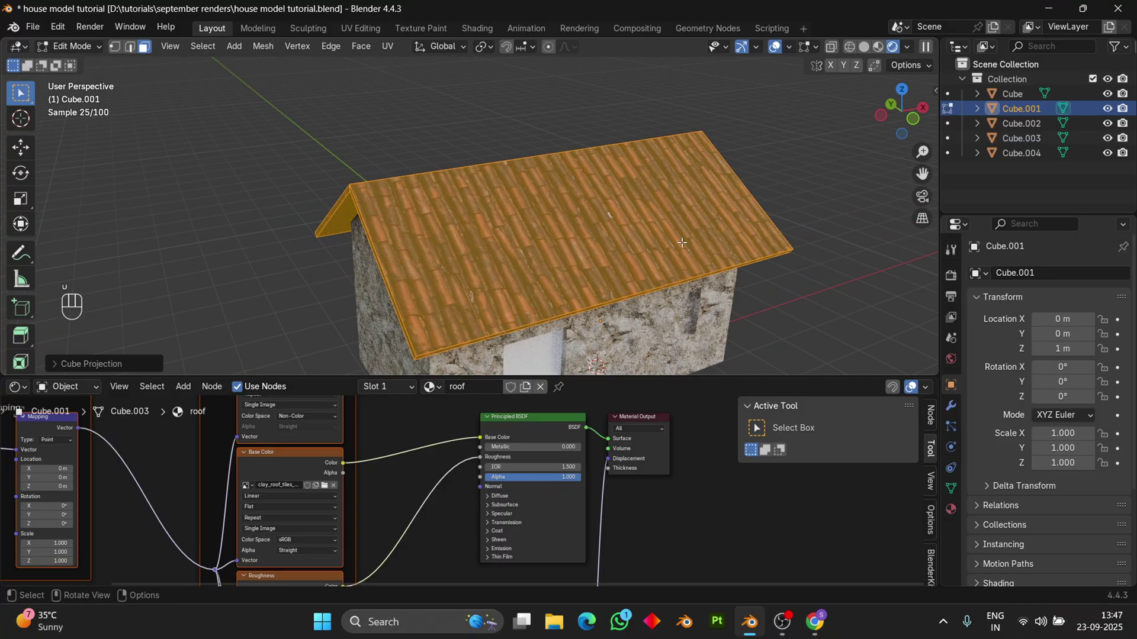
mouse_move(661, 247)
middle_mouse_down()
mouse_move(539, 277)
mouse_move(627, 275)
middle_mouse_up()
key("Tab")
scroll(400, 484, "down", 3)
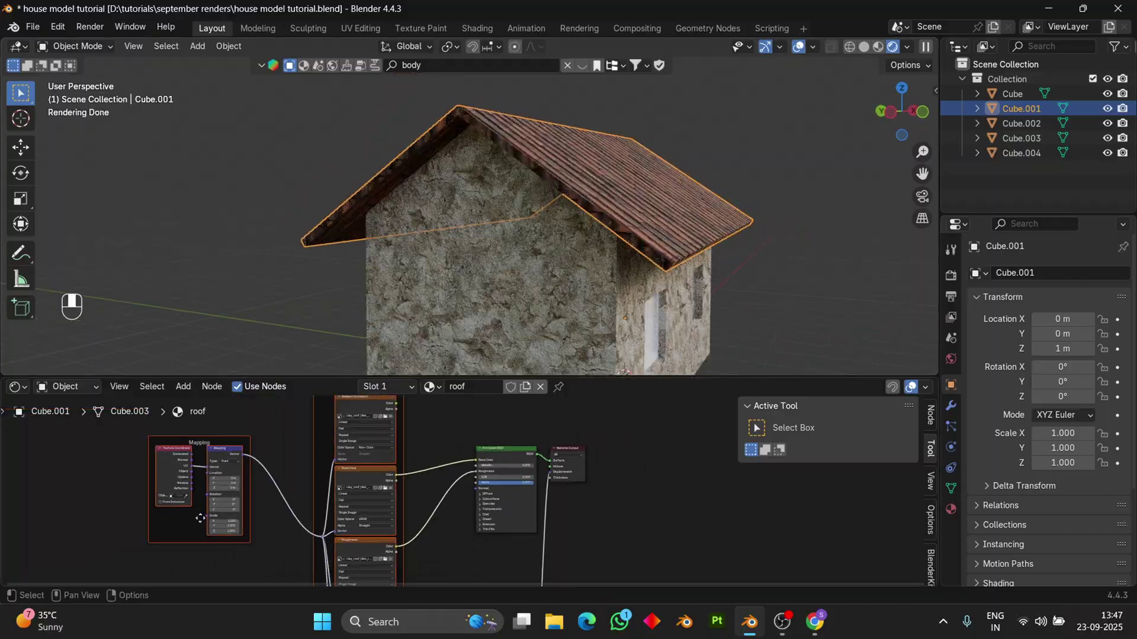
scroll(200, 520, "up", 3)
scroll(555, 237, "up", 5)
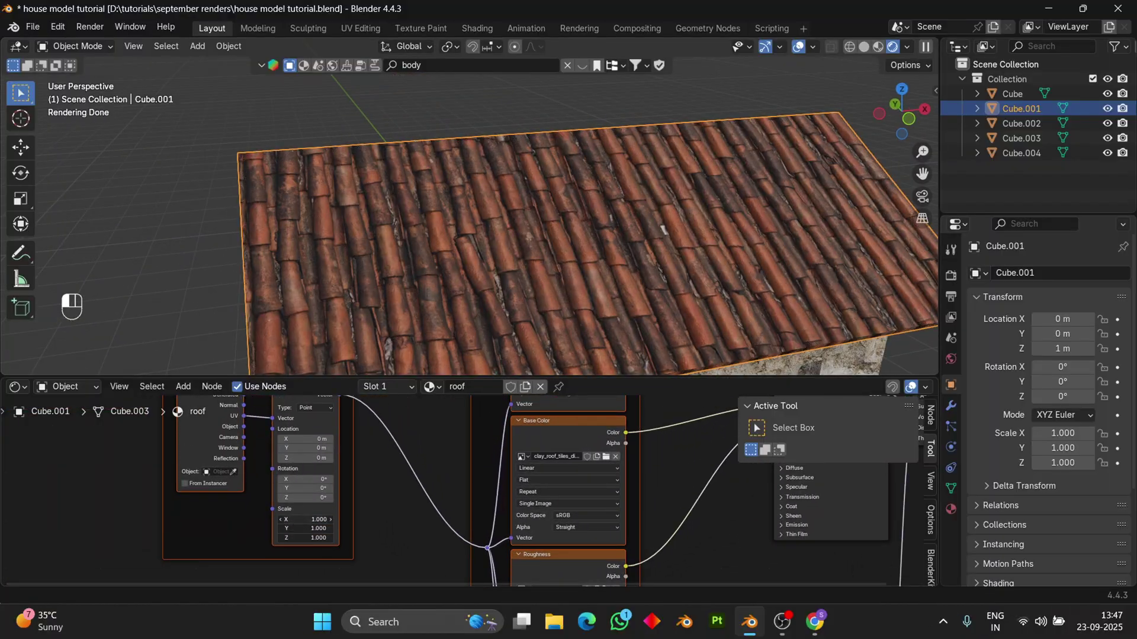
left_click_drag(318, 519, 318, 538)
type("2.3")
key("Return")
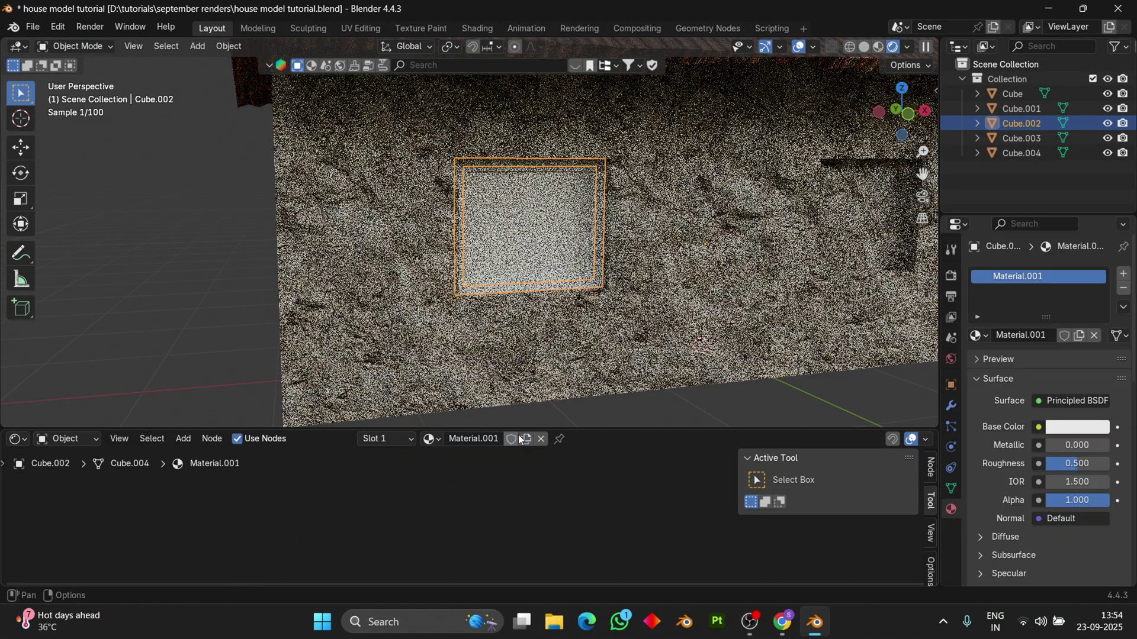
type("wood")
- Name the frame's material wood and Smart UV Project the frame so the wood planks show on it
key("Return")
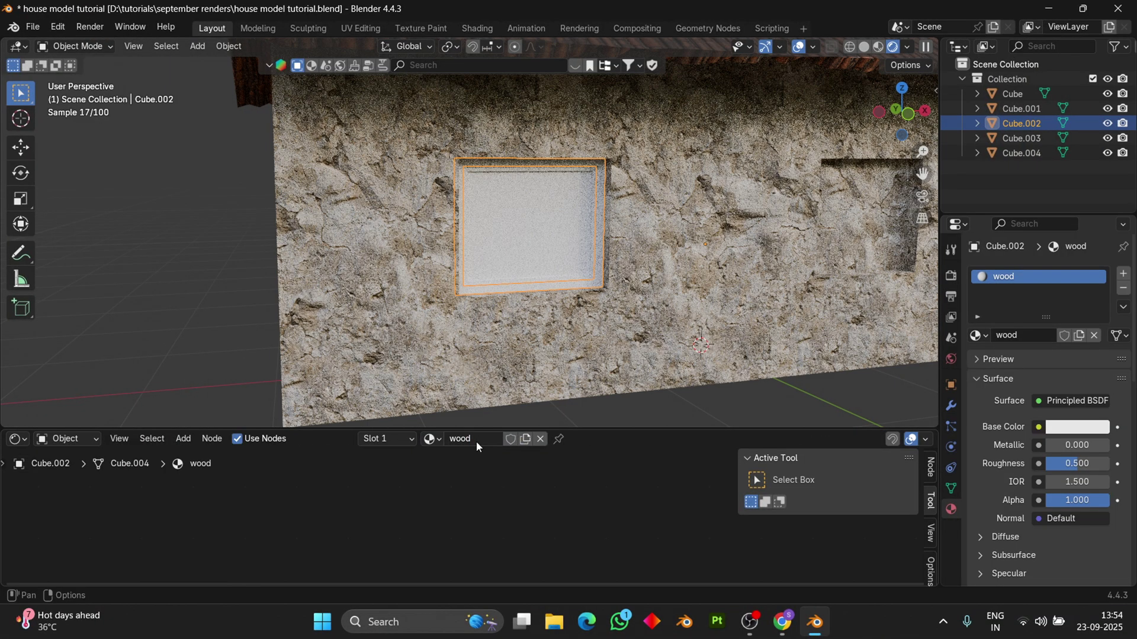
left_click_drag(622, 429, 568, 342)
scroll(543, 432, "down", 3)
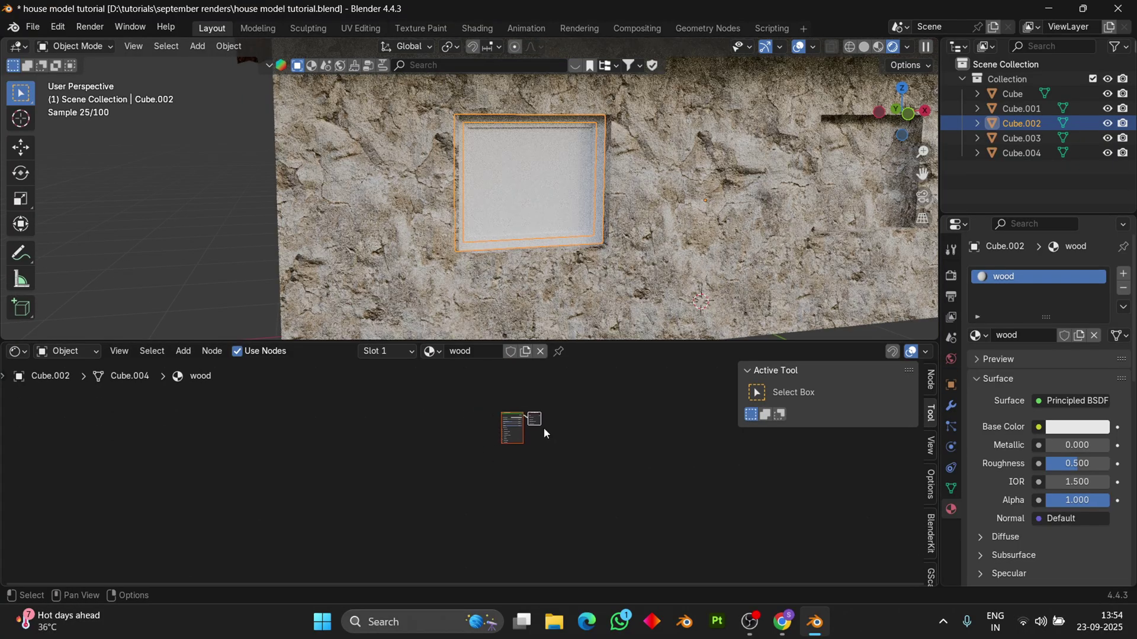
scroll(548, 463, "up", 3)
key("ctrl+shift+t")
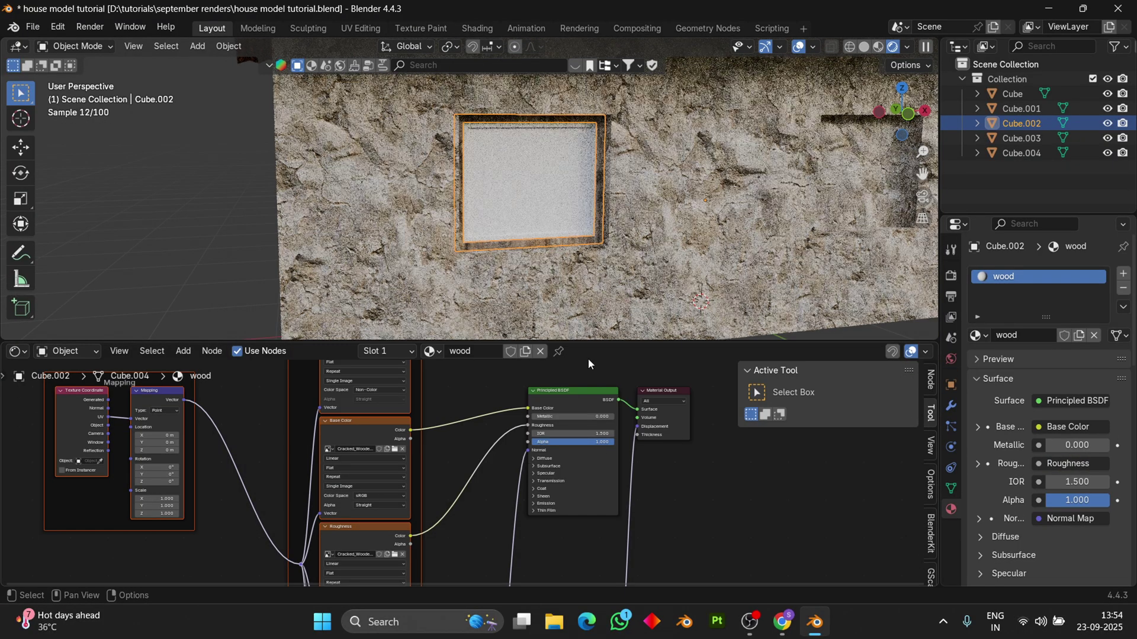
key("Tab")
key("u")
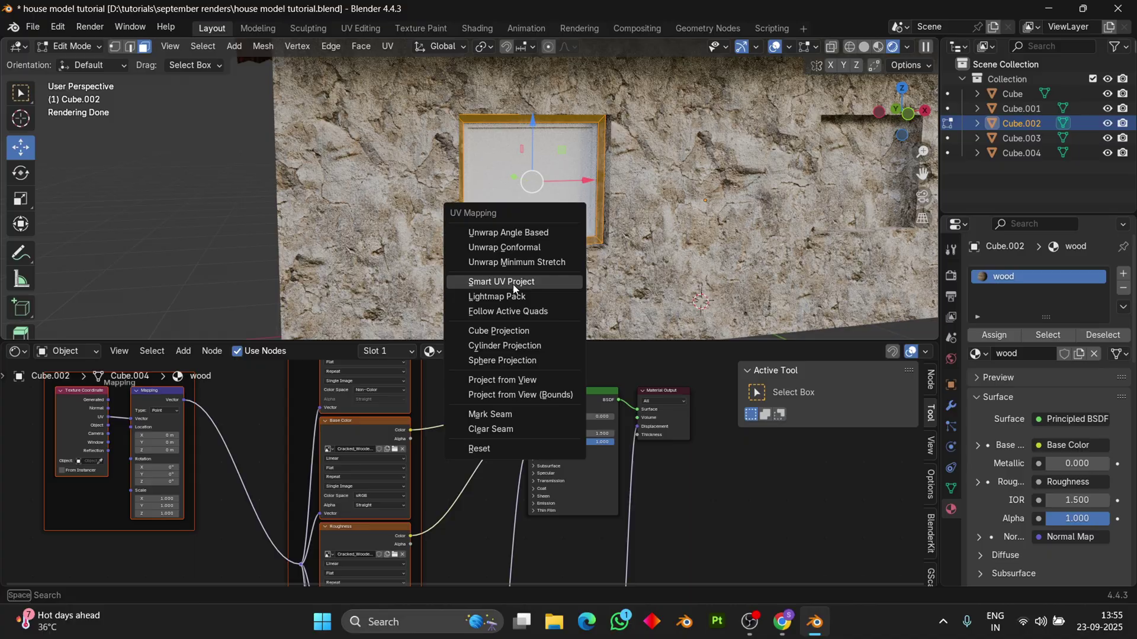
left_click(484, 346)
key("Tab")
scroll(594, 232, "up", 5)
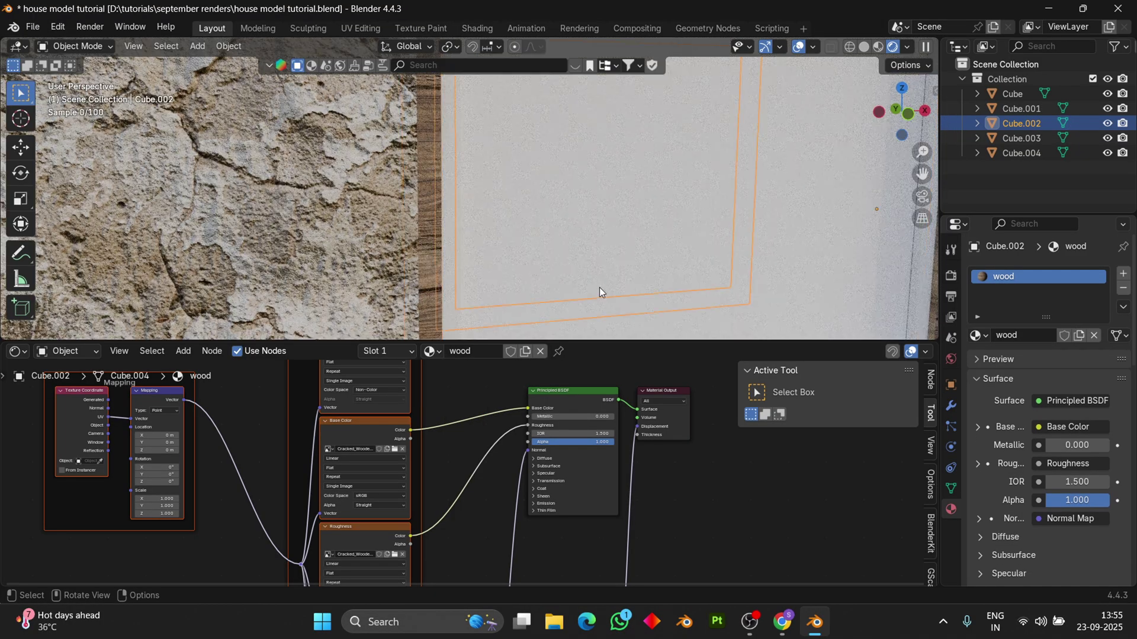
scroll(600, 287, "down", 5)
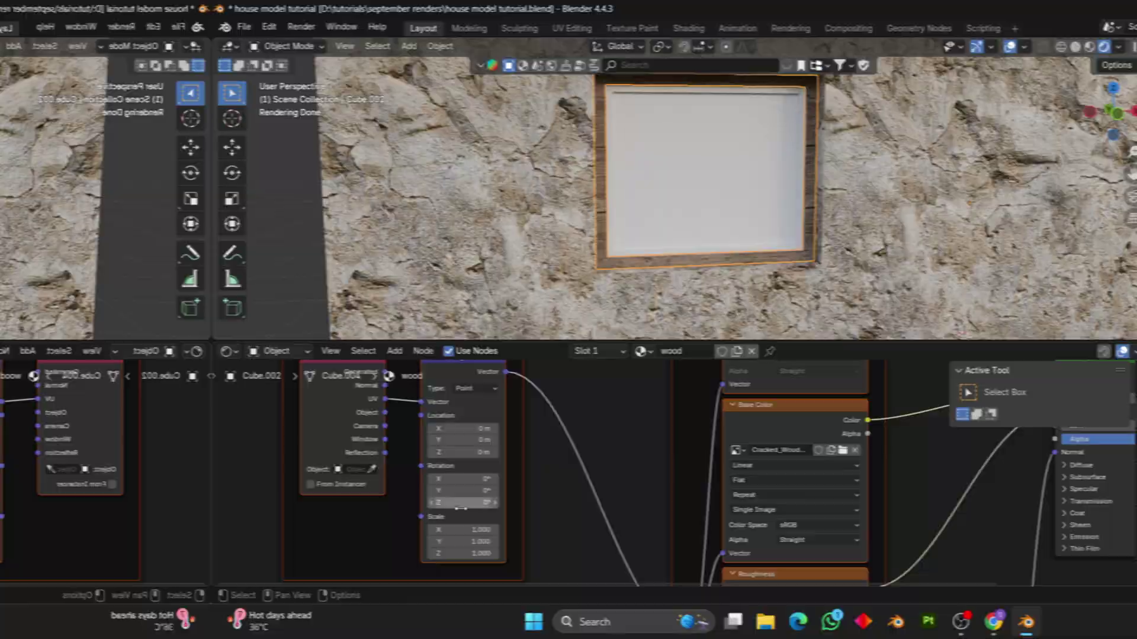
key("Tab")
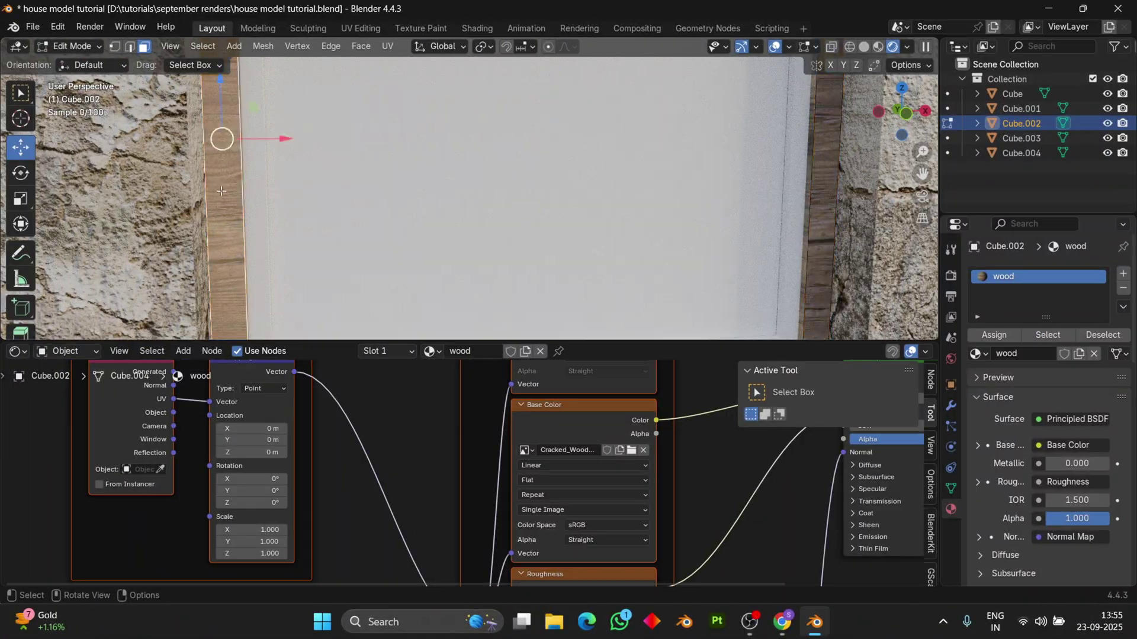
scroll(498, 195, "down", 4)
- Open a UV Editor area, rotate all frame UVs 90° and reposition them over the wood planks
left_click_drag(7, 351, 262, 400)
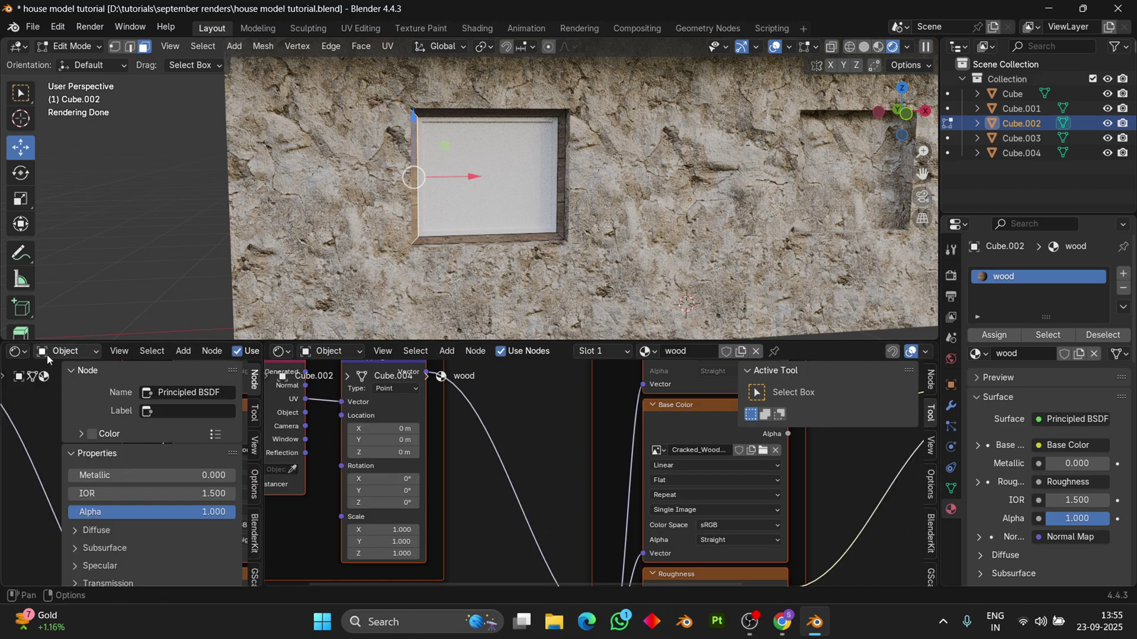
left_click(15, 351)
left_click(48, 423)
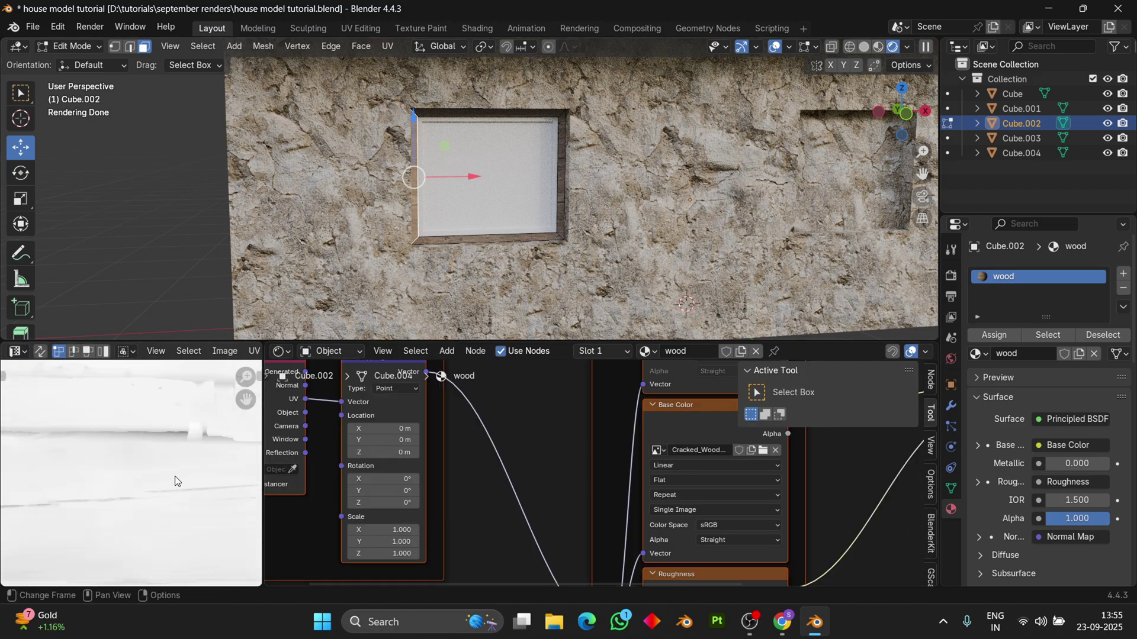
scroll(173, 476, "down", 3)
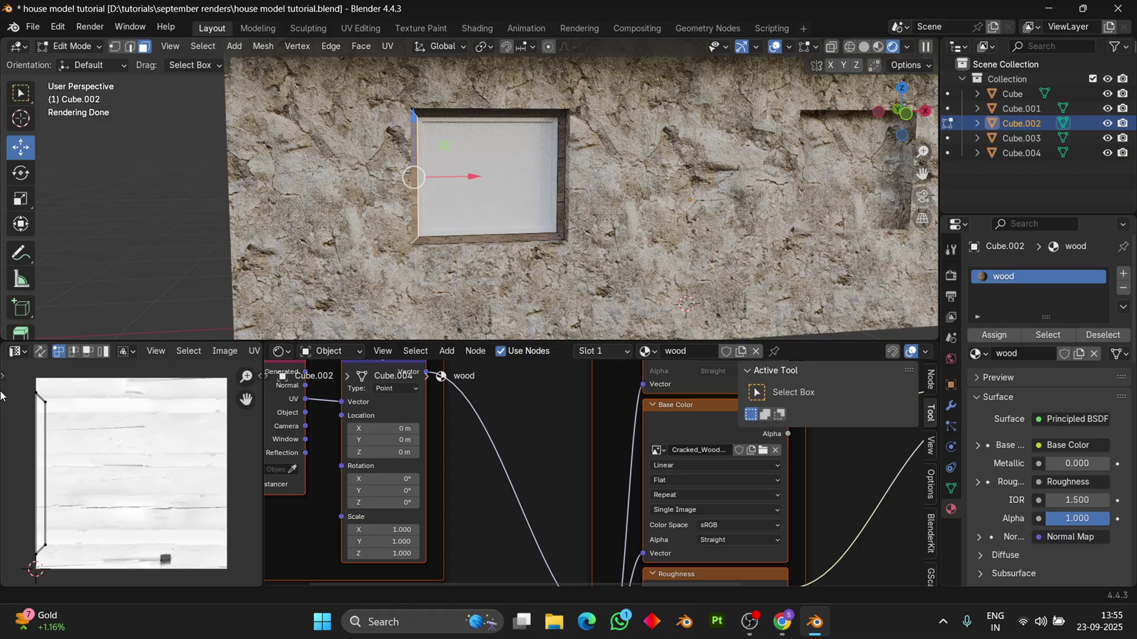
key("a")
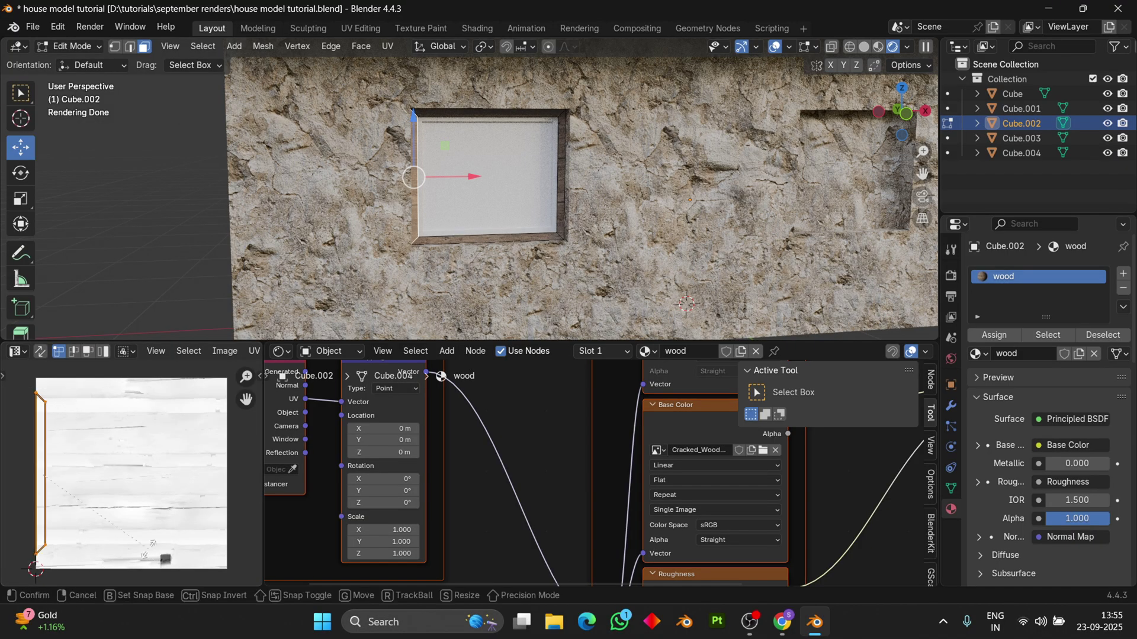
type("90")
key("Return")
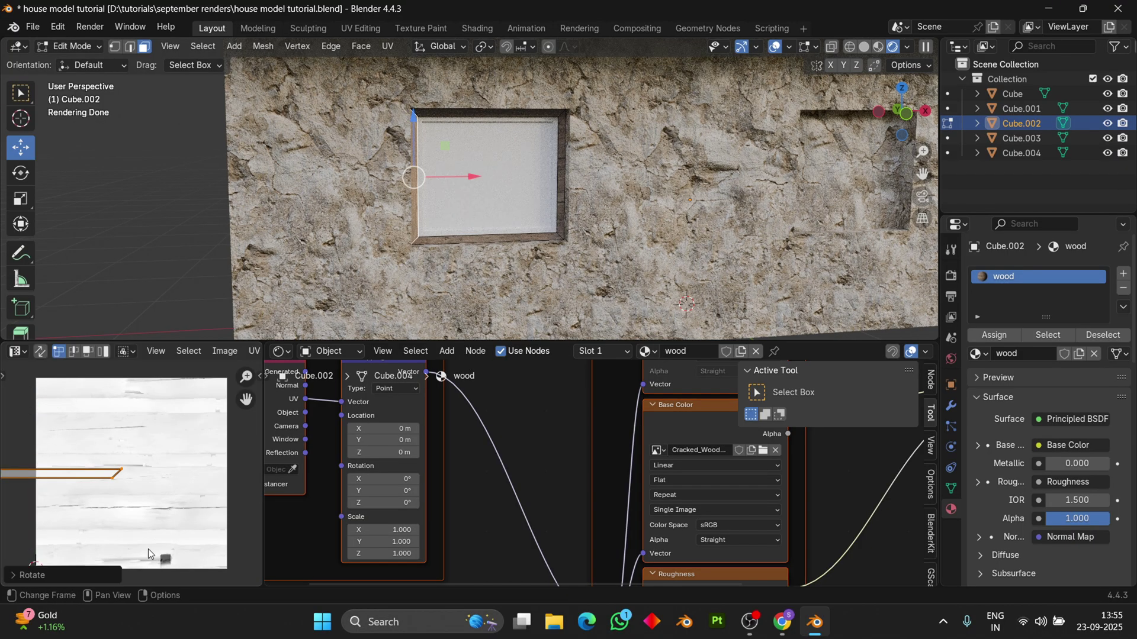
key("g")
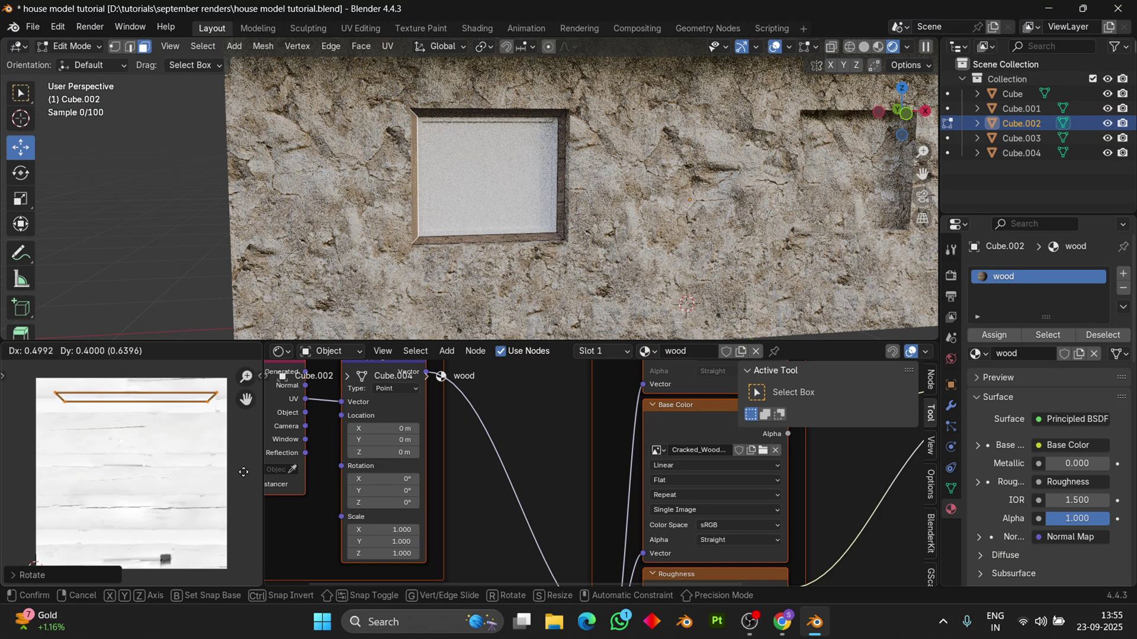
left_click(243, 472)
- Rotate the frame's side UV strip 90° and place it so the grain runs along that edge
left_click(562, 177)
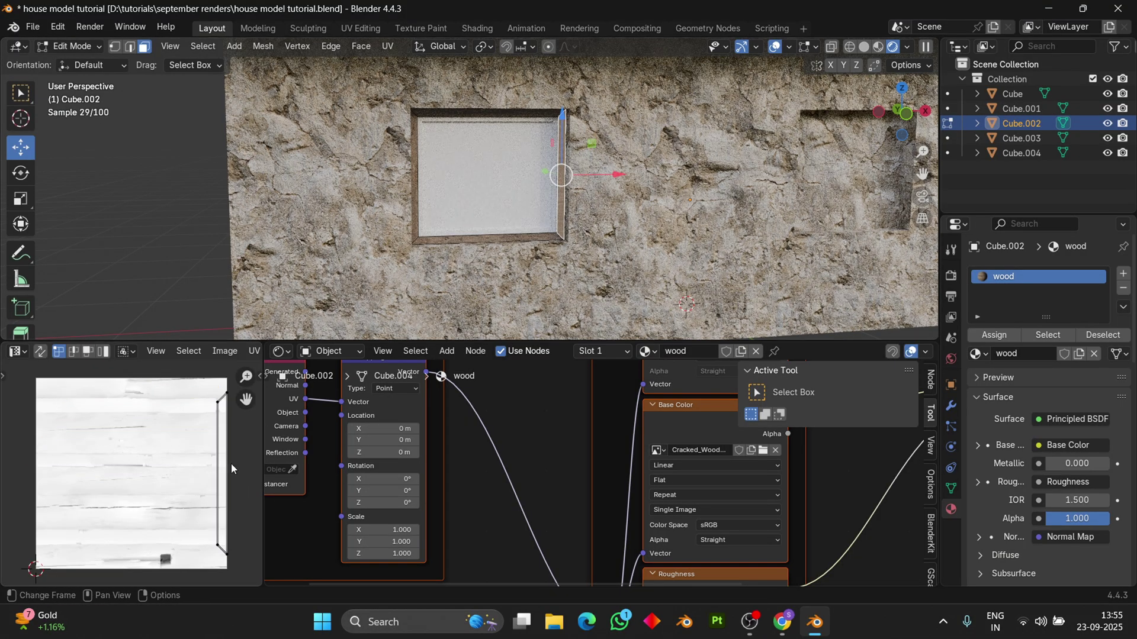
left_click(243, 546)
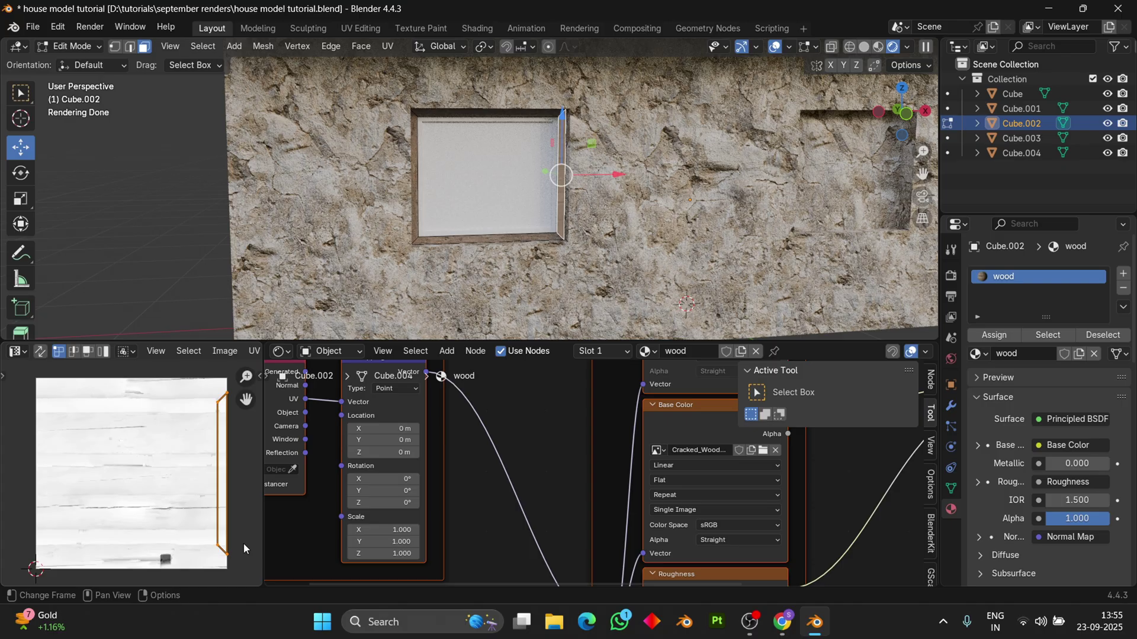
type("r90")
key("Return")
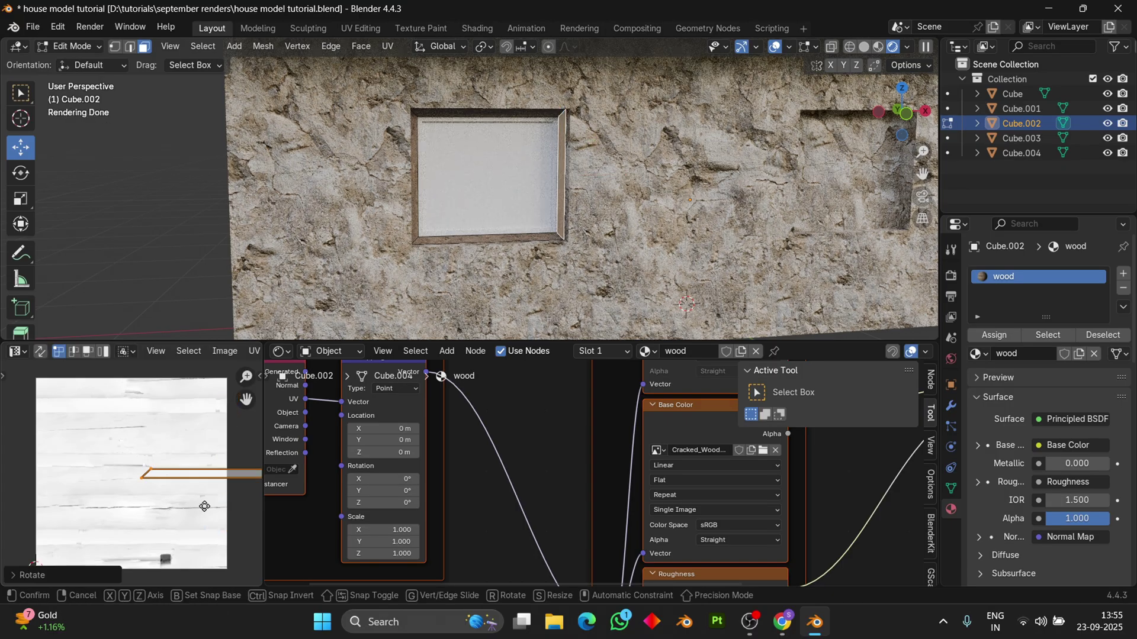
key("g")
left_click(110, 540)
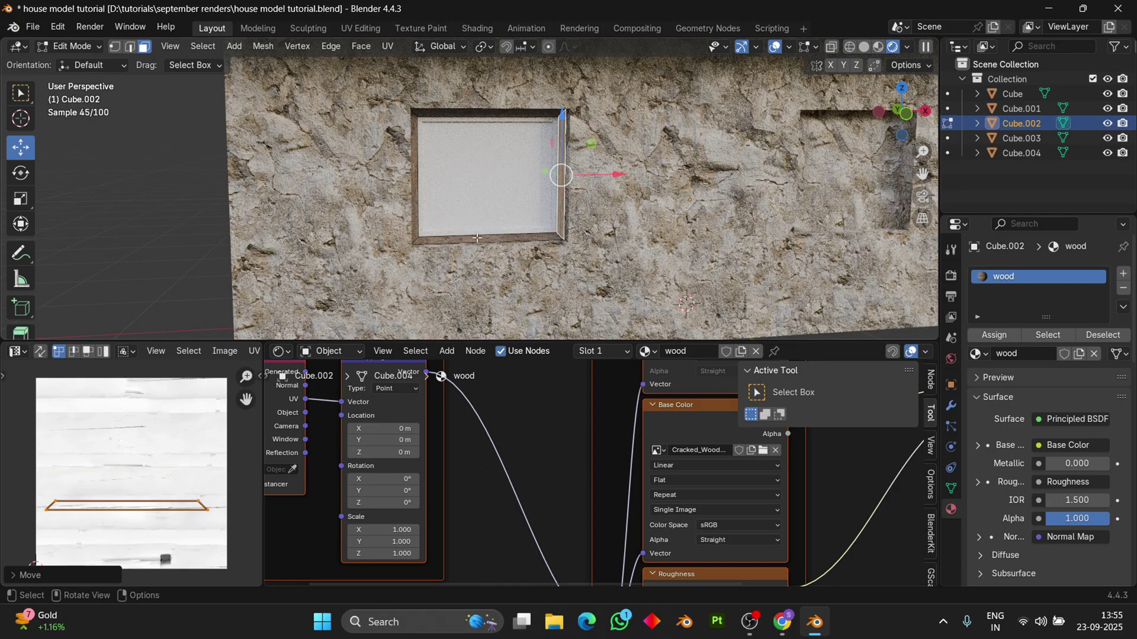
key("Tab")
scroll(565, 240, "up", 3)
scroll(572, 525, "down", 3)
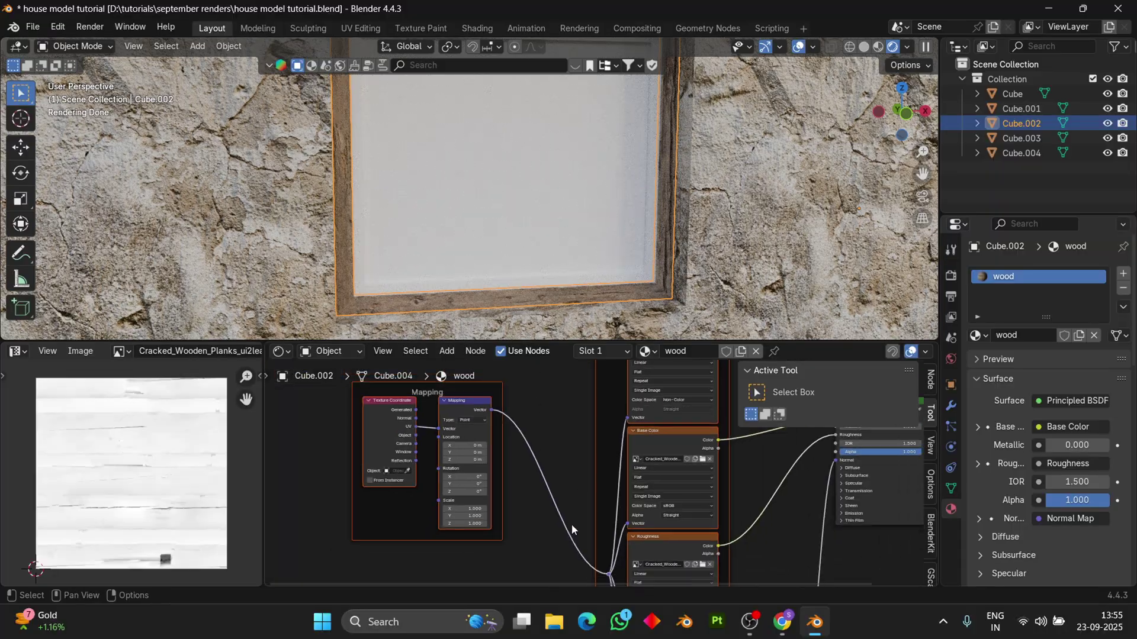
scroll(358, 382, "down", 2)
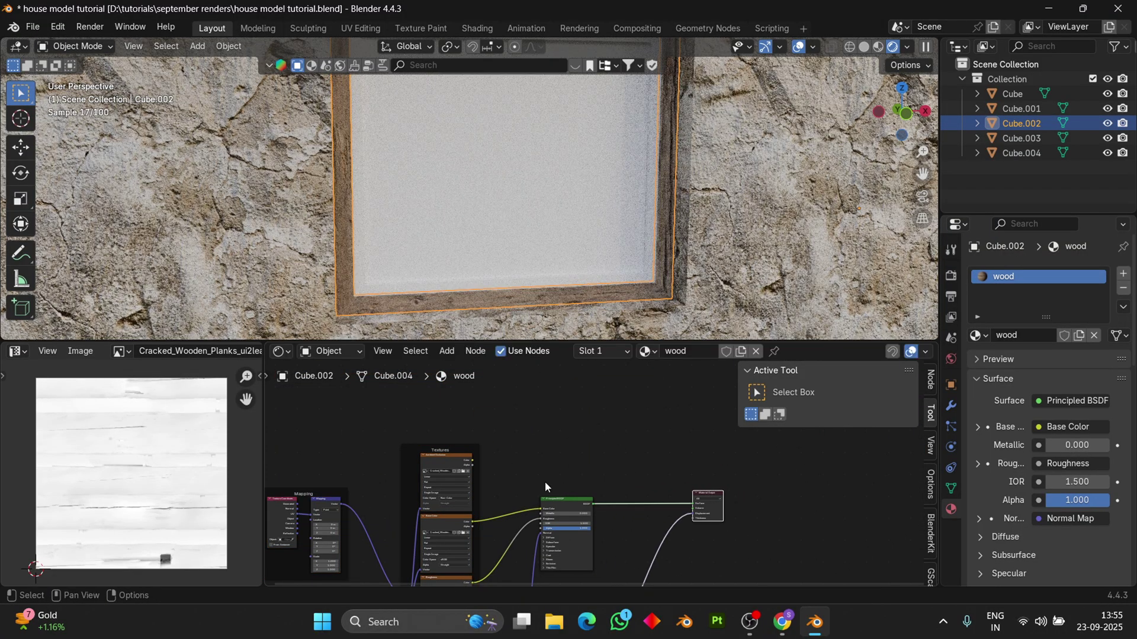
scroll(545, 482, "up", 2)
- Add an Ambient Occlusion node beside the Principled BSDF in the wood material
left_click_drag(505, 451, 584, 451)
key("shift+a")
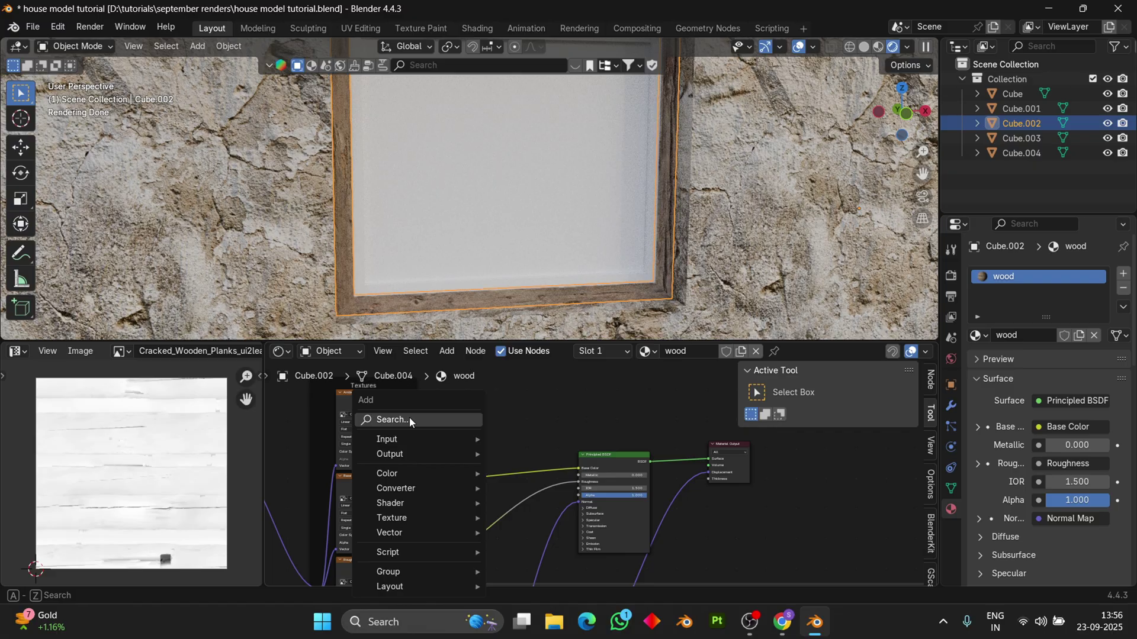
left_click(410, 421)
type("a")
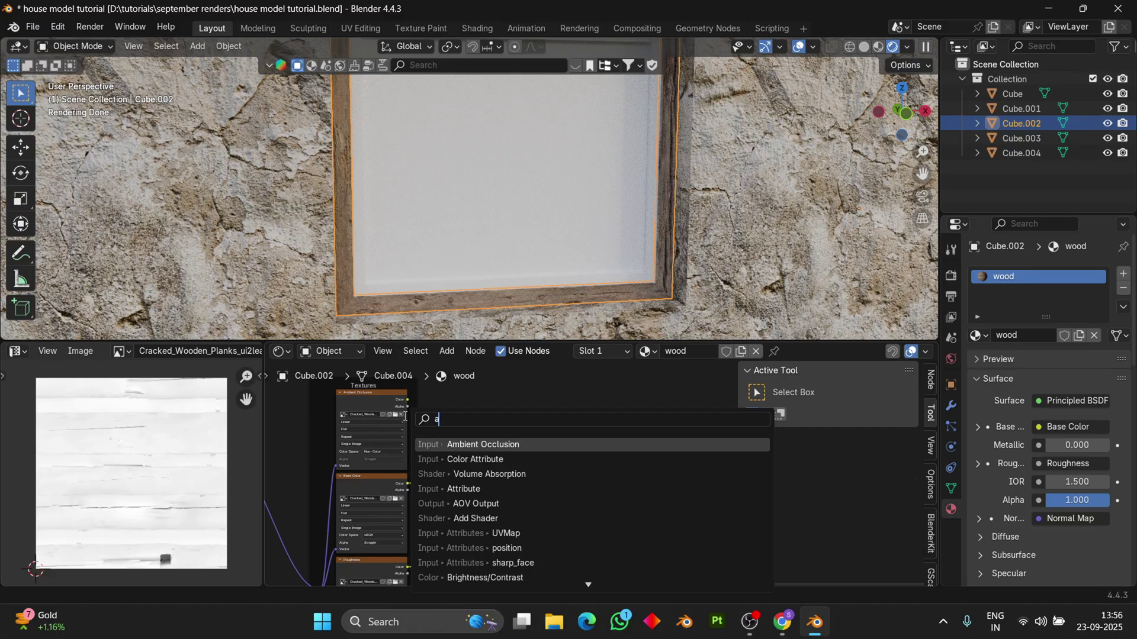
type("m")
key("Return")
left_click(433, 380)
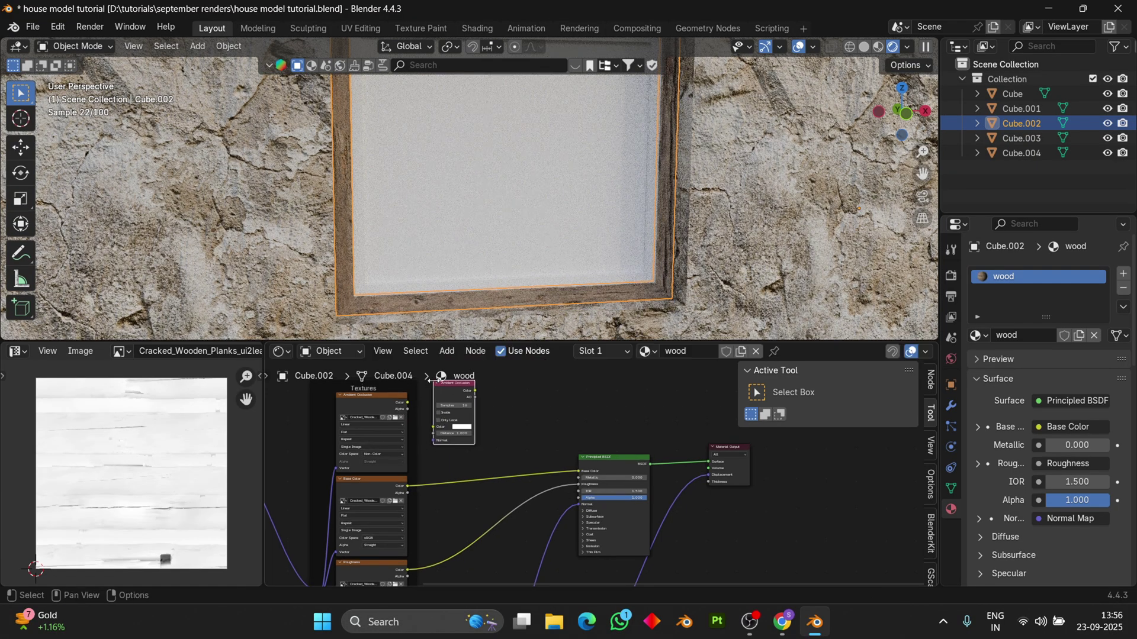
- Feed the AO output into a new Color Ramp and slide its black stop to about 0.53
left_click_drag(491, 402, 491, 402)
type("color")
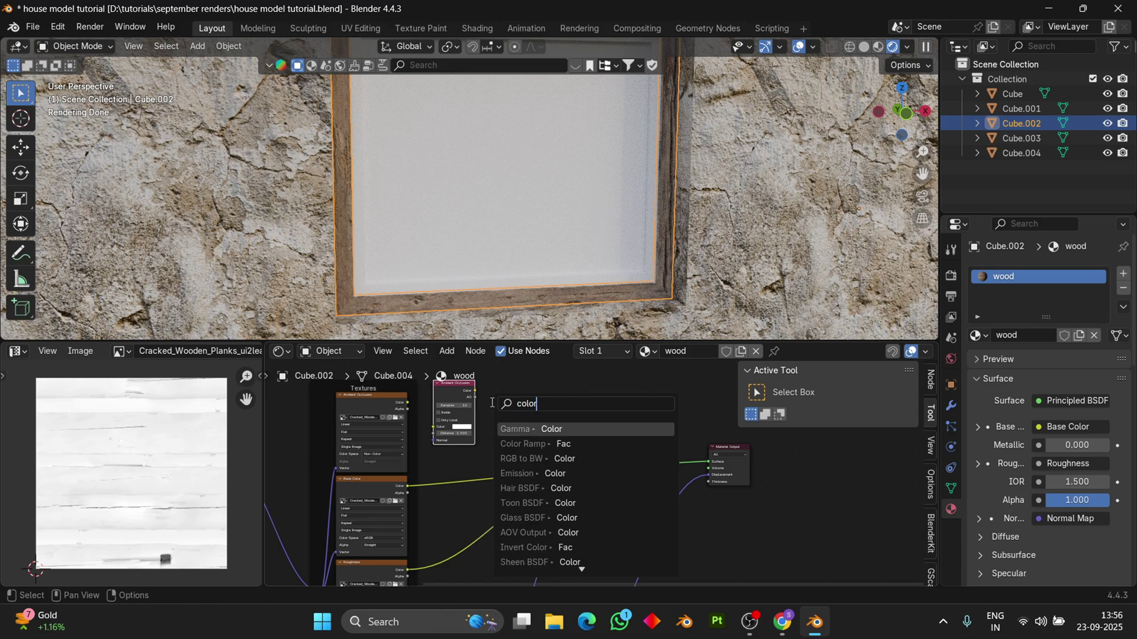
key("Down")
key("Return")
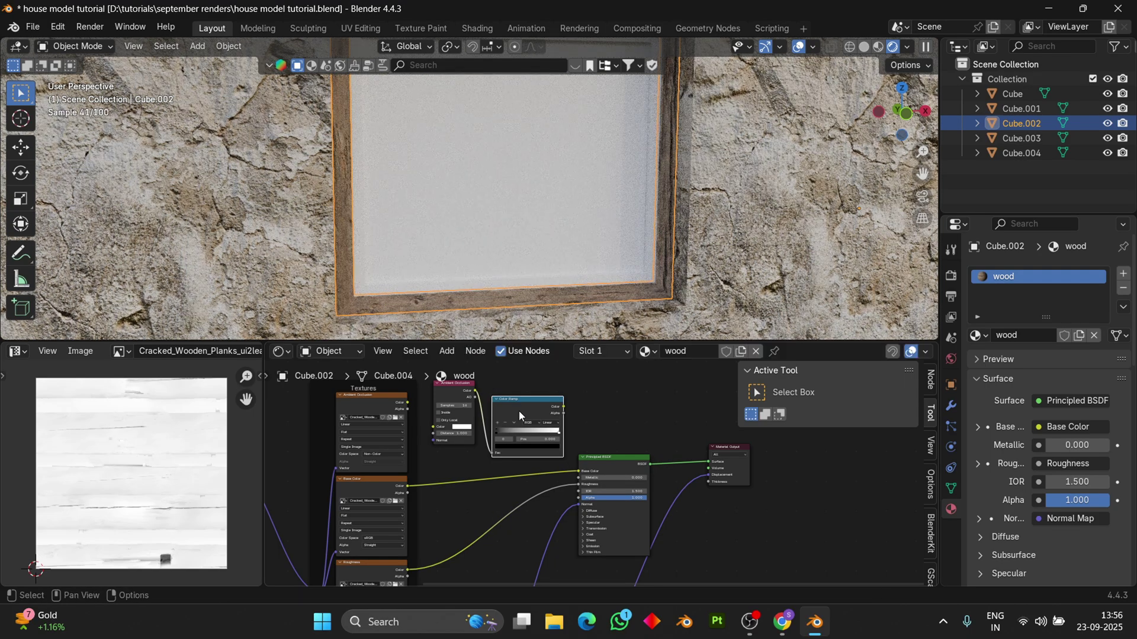
left_click(523, 411)
scroll(631, 425, "up", 2)
left_click_drag(448, 410, 490, 417)
scroll(462, 427, "up", 1)
scroll(462, 436, "up", 1)
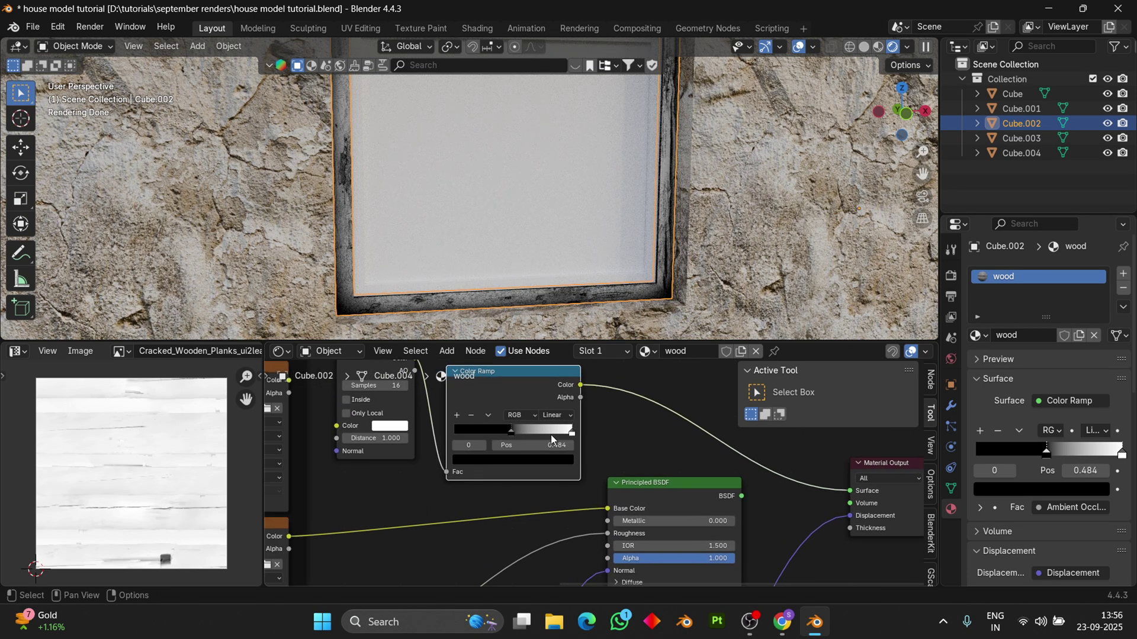
left_click_drag(517, 432, 514, 435)
scroll(550, 448, "down", 2)
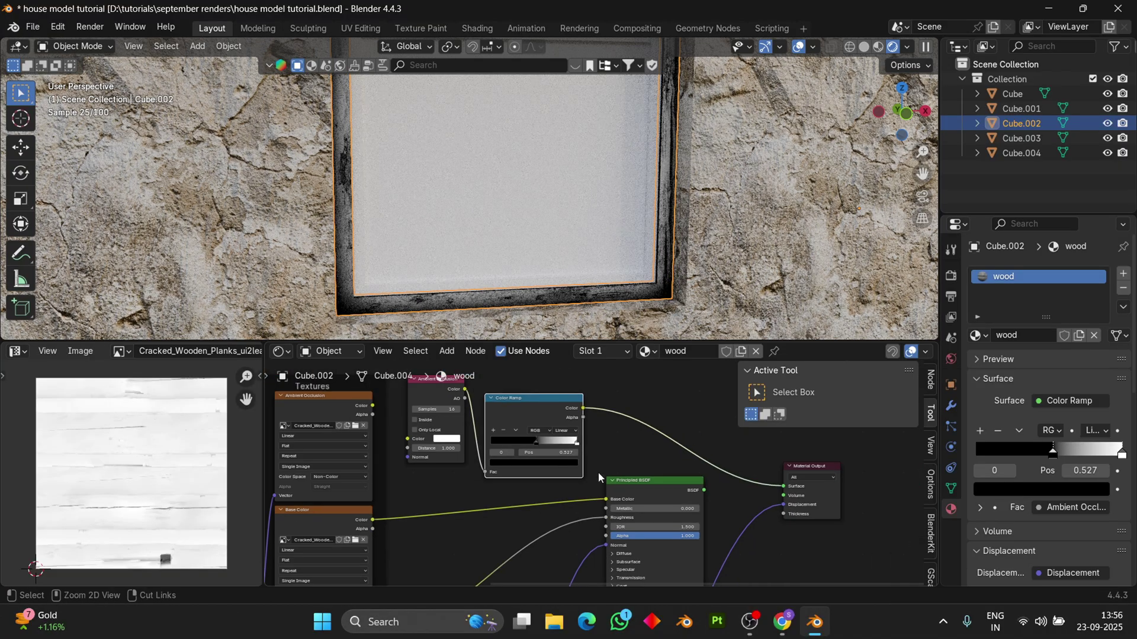